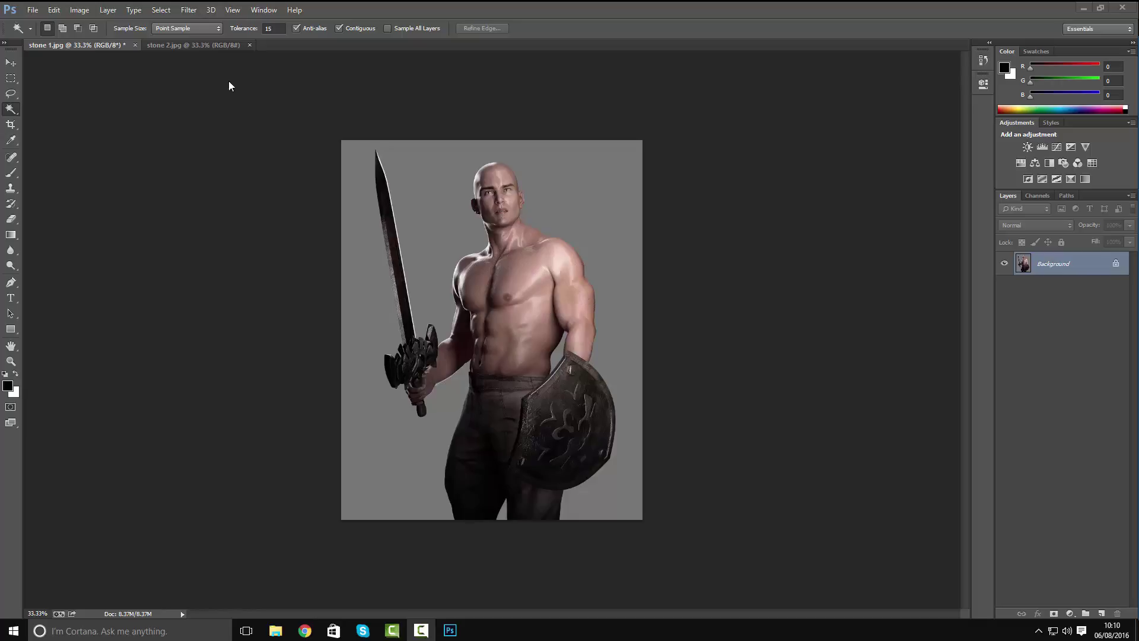
Check the document's image size and close the dialog without changes.
{"action": "left_click", "coordinate": [80, 11]}
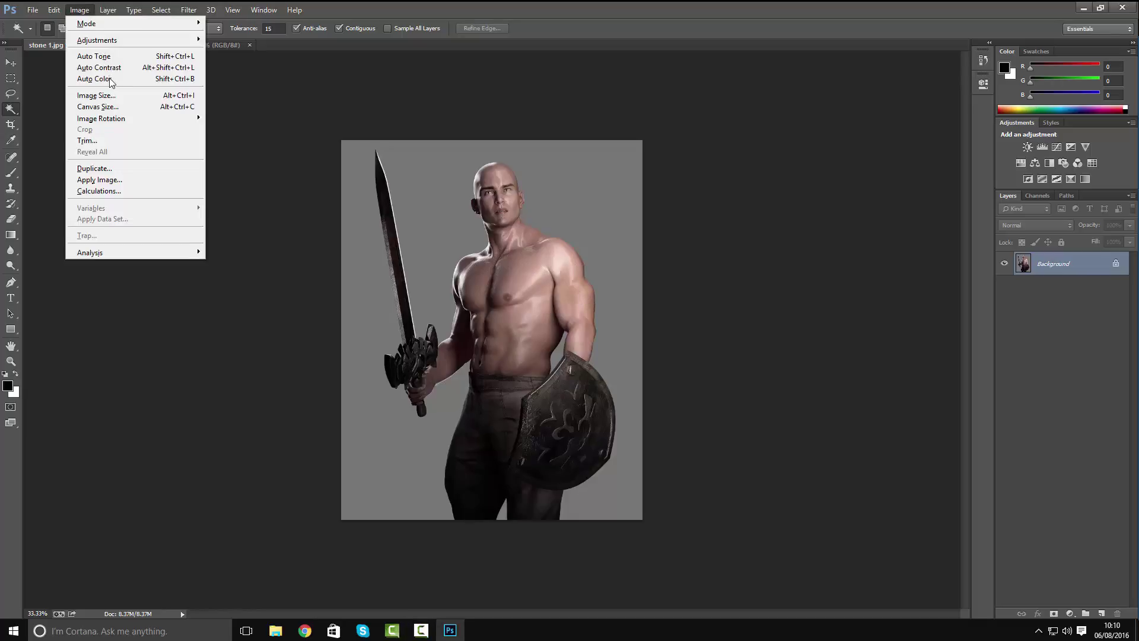
{"action": "left_click", "coordinate": [96, 95]}
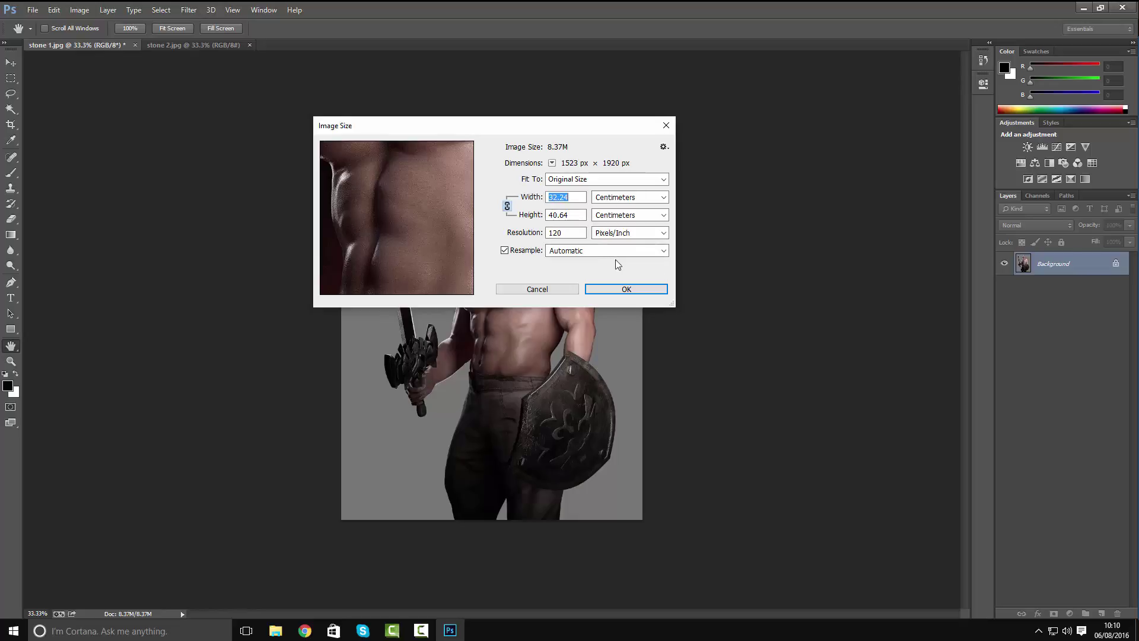
{"action": "left_click", "coordinate": [594, 290]}
Magic Wand the grey background and leg gap, invert, and copy the warrior to a new layer.
{"action": "key", "text": "w"}
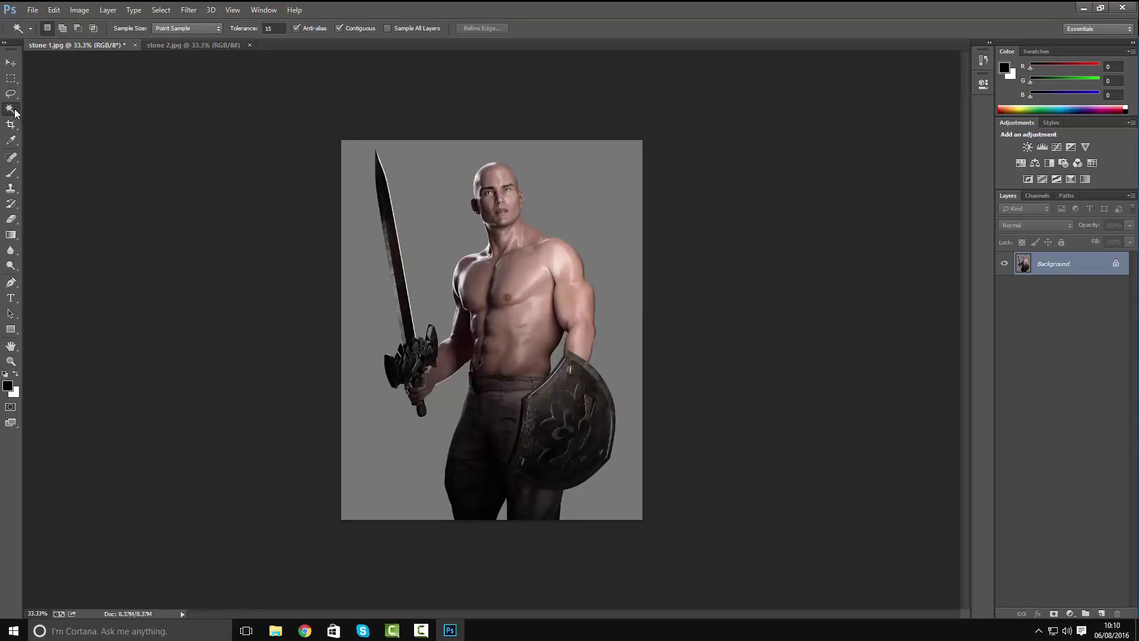
{"action": "left_click", "coordinate": [431, 201]}
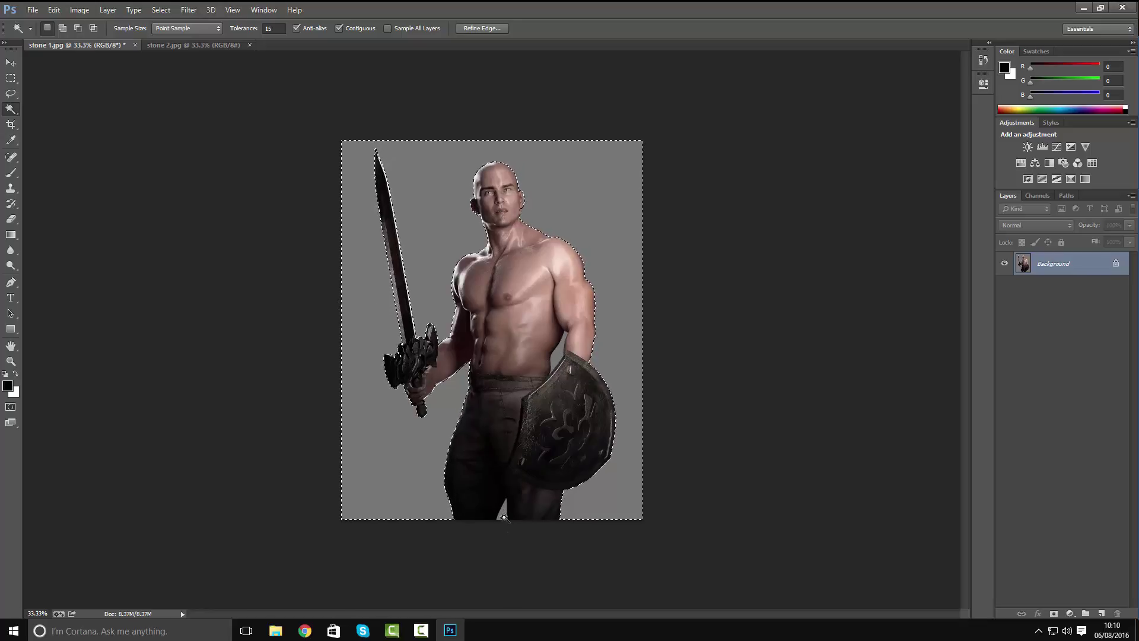
{"action": "left_click", "coordinate": [504, 511], "text": "shift"}
{"action": "left_click", "coordinate": [161, 10]}
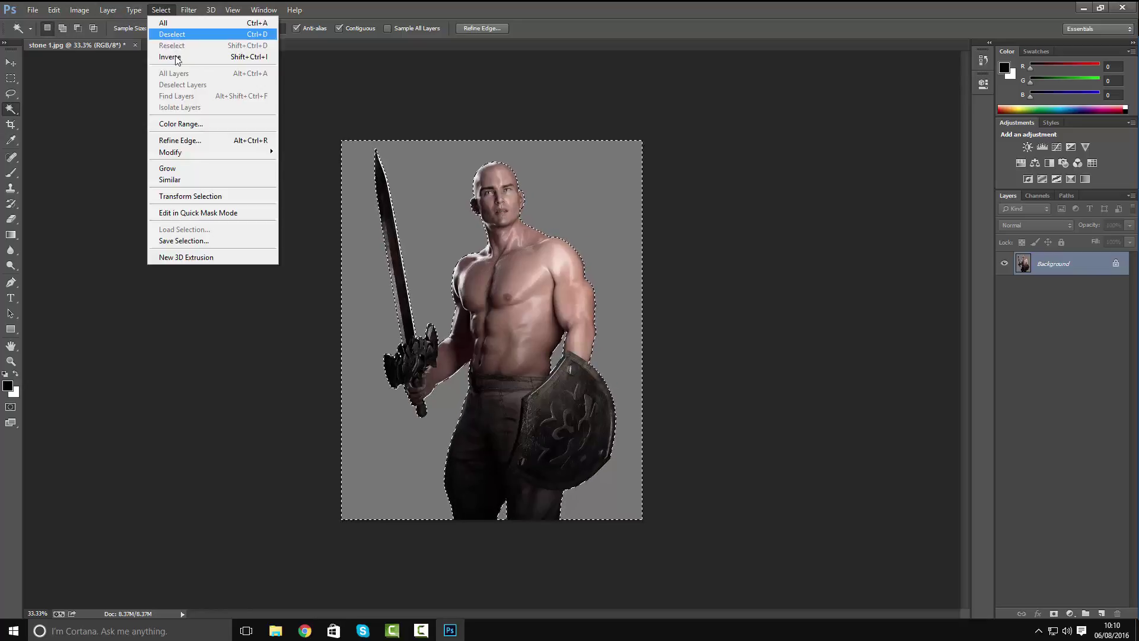
{"action": "left_click", "coordinate": [170, 57]}
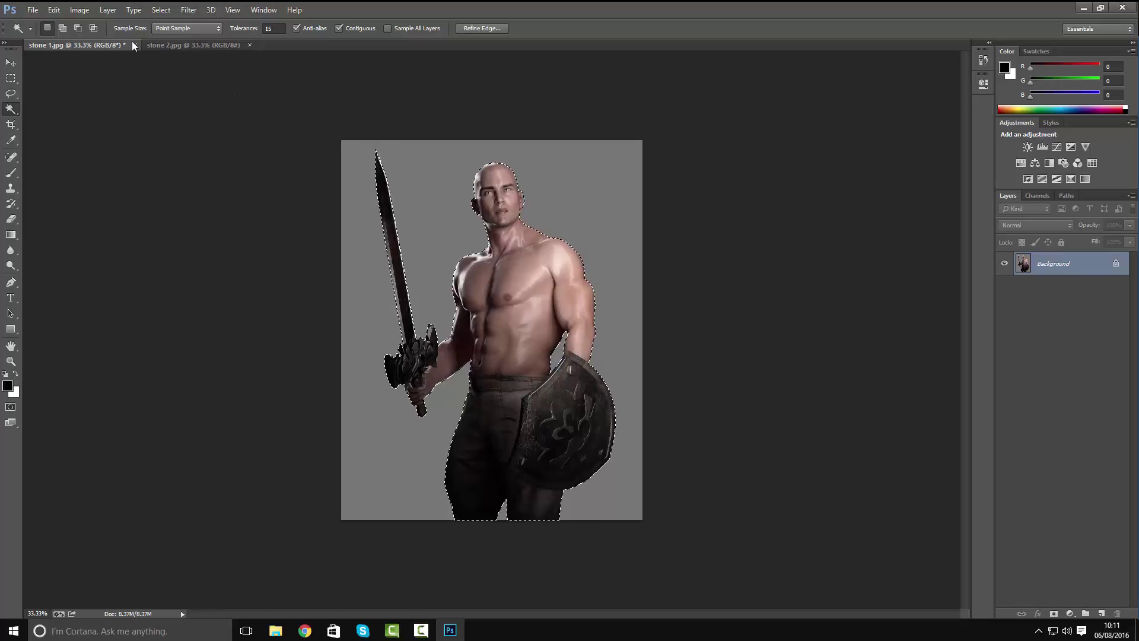
{"action": "left_click", "coordinate": [108, 15]}
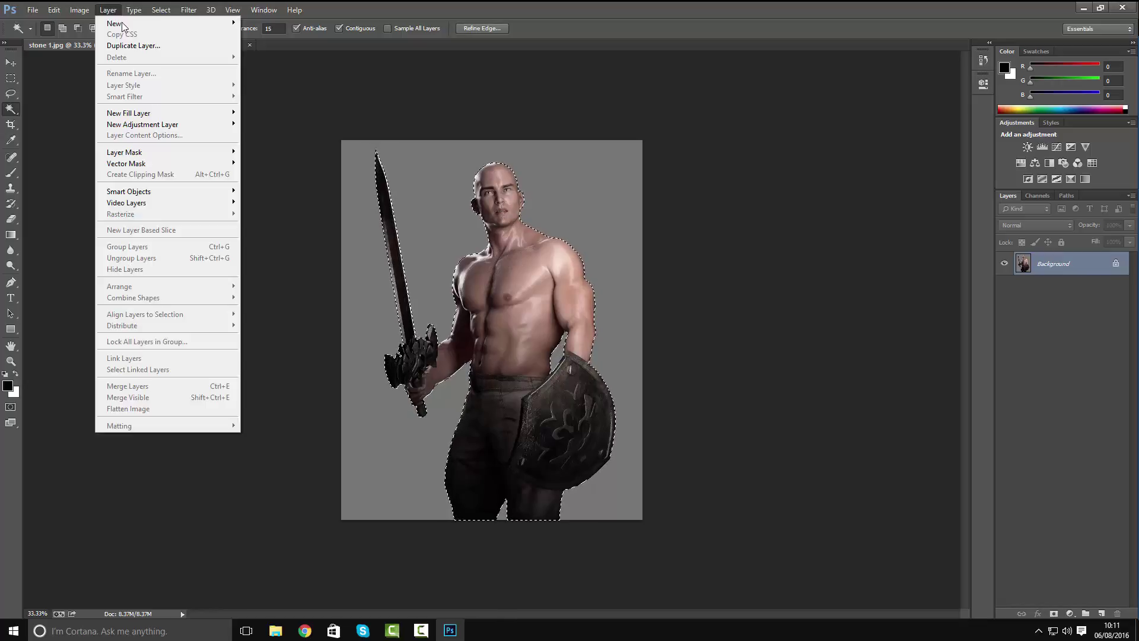
{"action": "mouse_move", "coordinate": [172, 23]}
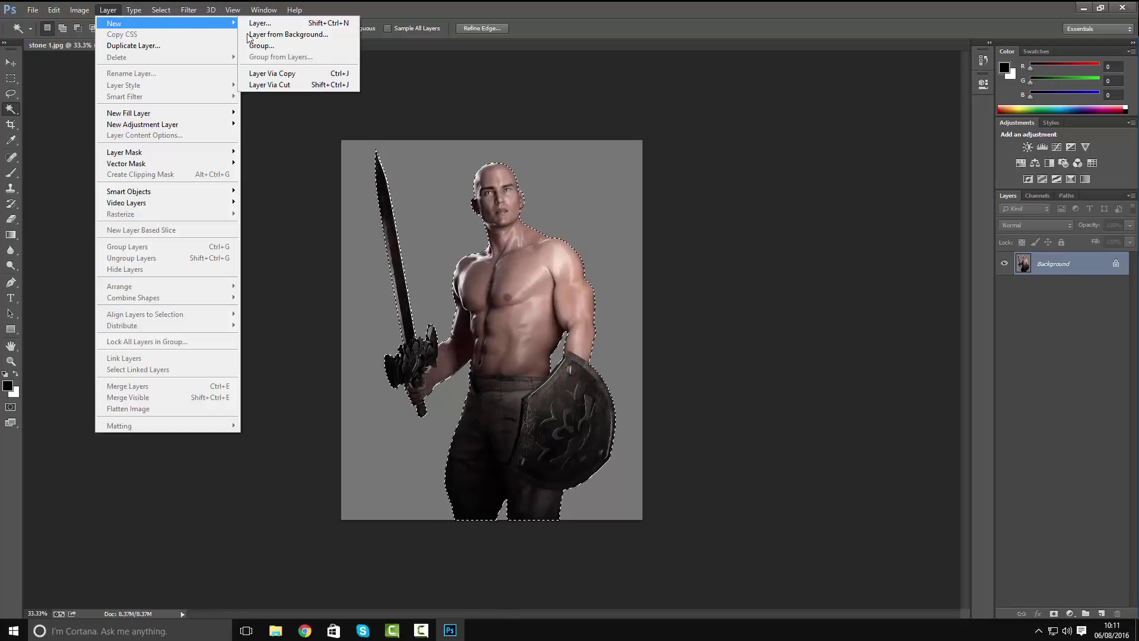
{"action": "left_click", "coordinate": [317, 77]}
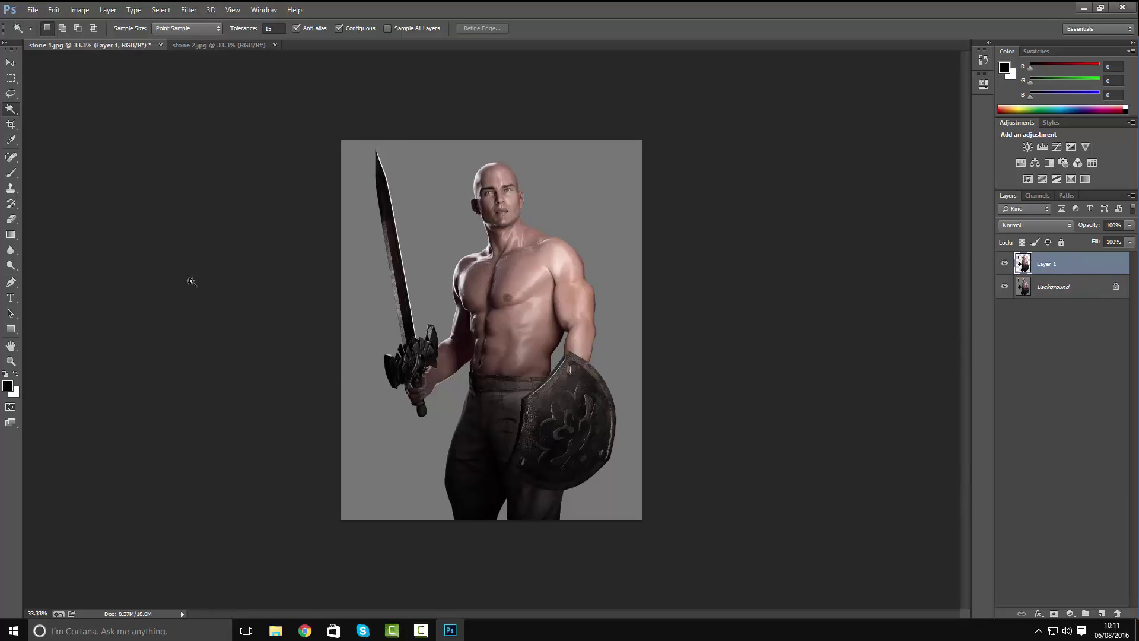
Open the stone 2.jpg dungeon image.
{"action": "left_click", "coordinate": [32, 10]}
{"action": "left_click", "coordinate": [45, 35]}
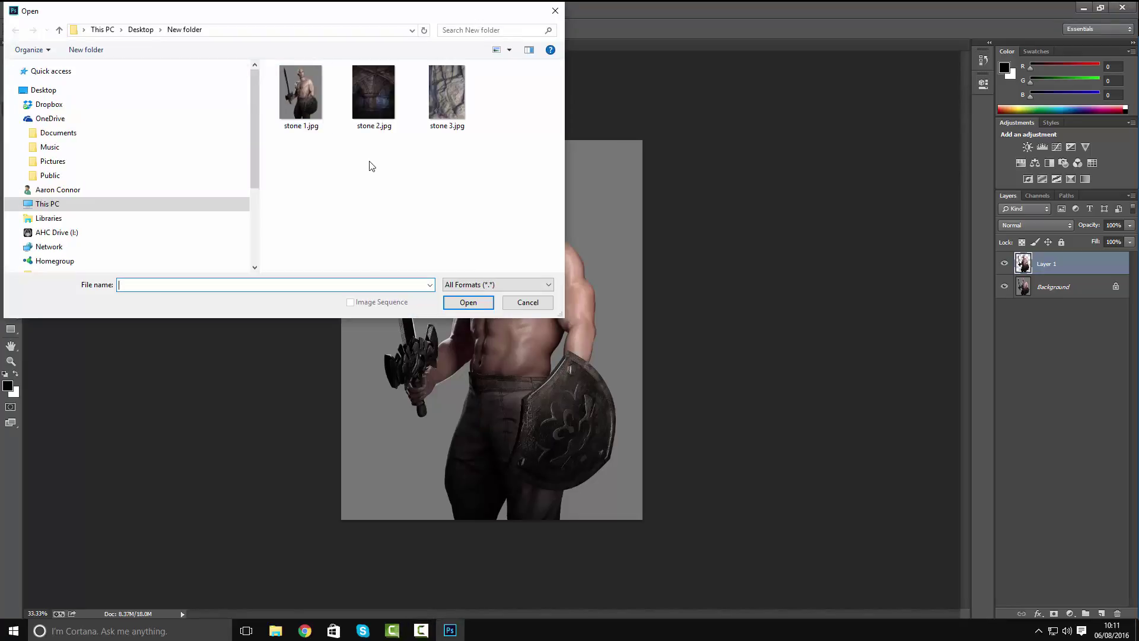
{"action": "double_click", "coordinate": [374, 90]}
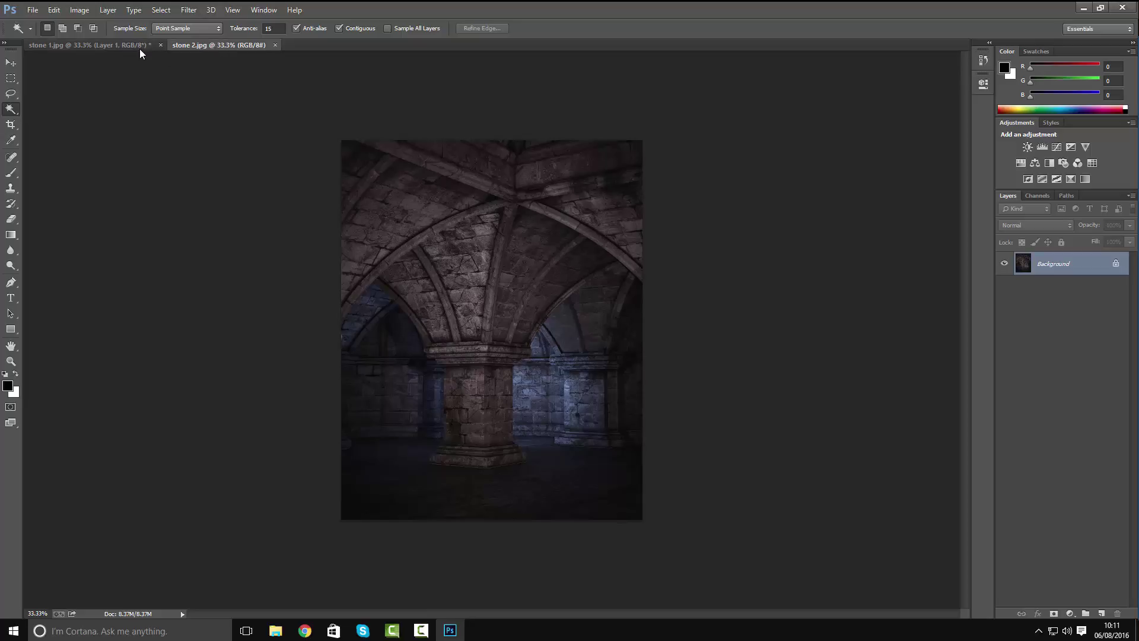
Copy the whole dungeon image and paste it into stone 1.jpg as Layer 2.
{"action": "left_click", "coordinate": [117, 48]}
{"action": "left_click", "coordinate": [190, 46]}
{"action": "key", "text": "ctrl+a"}
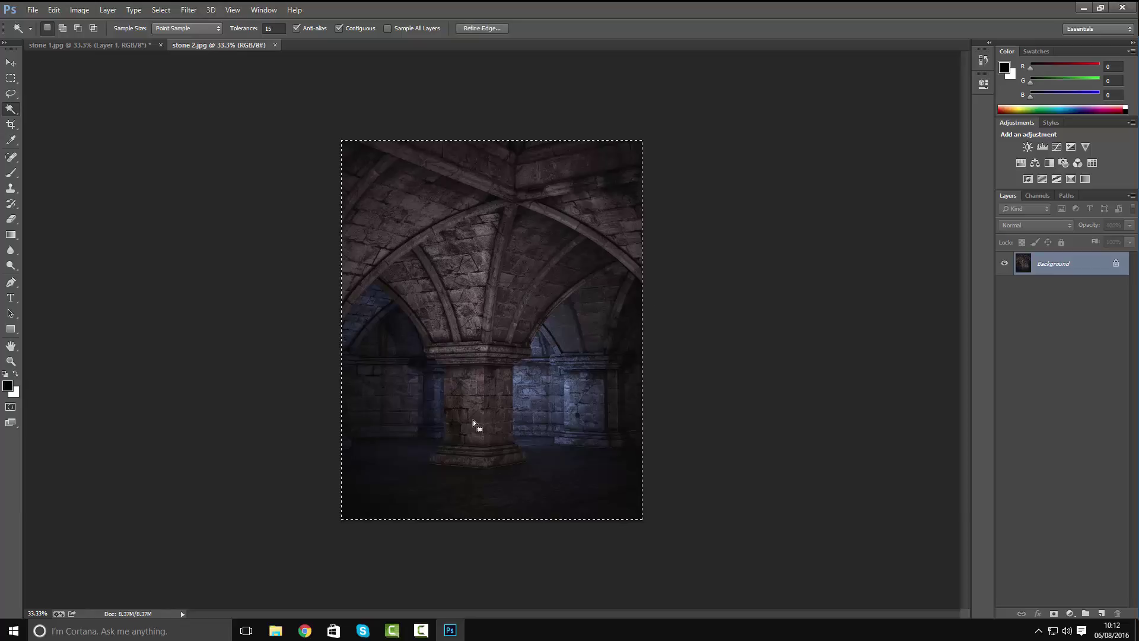
{"action": "left_click", "coordinate": [131, 50]}
{"action": "key", "text": "ctrl+v"}
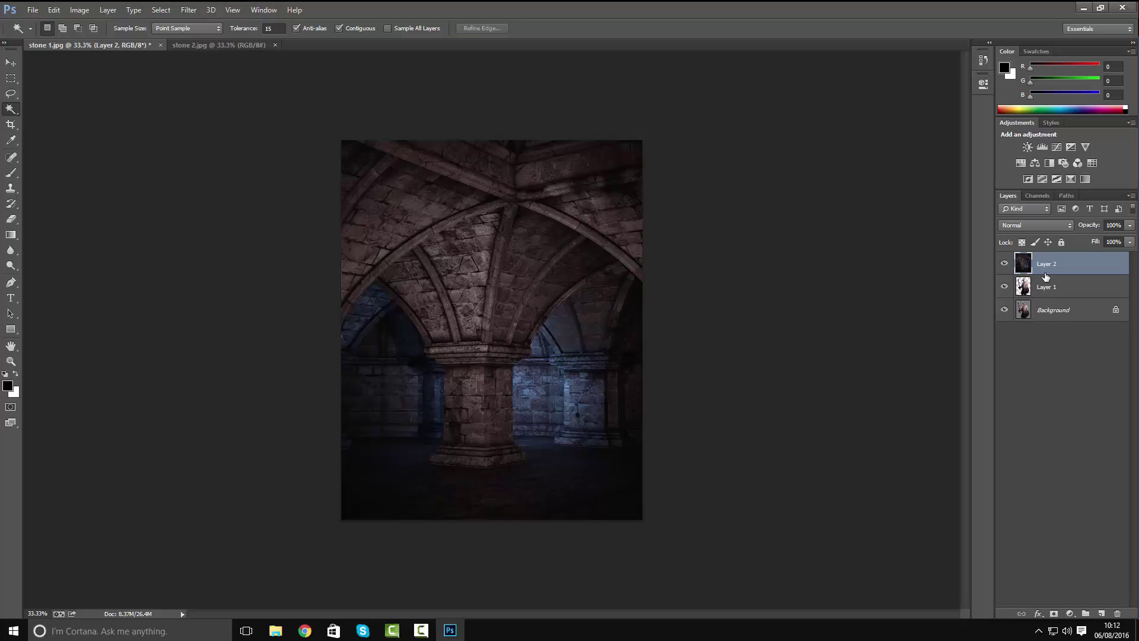
Move the dungeon layer beneath the warrior layer and rename the warrior layer Hero.
{"action": "left_click_drag", "start_coordinate": [1045, 264], "coordinate": [1066, 295]}
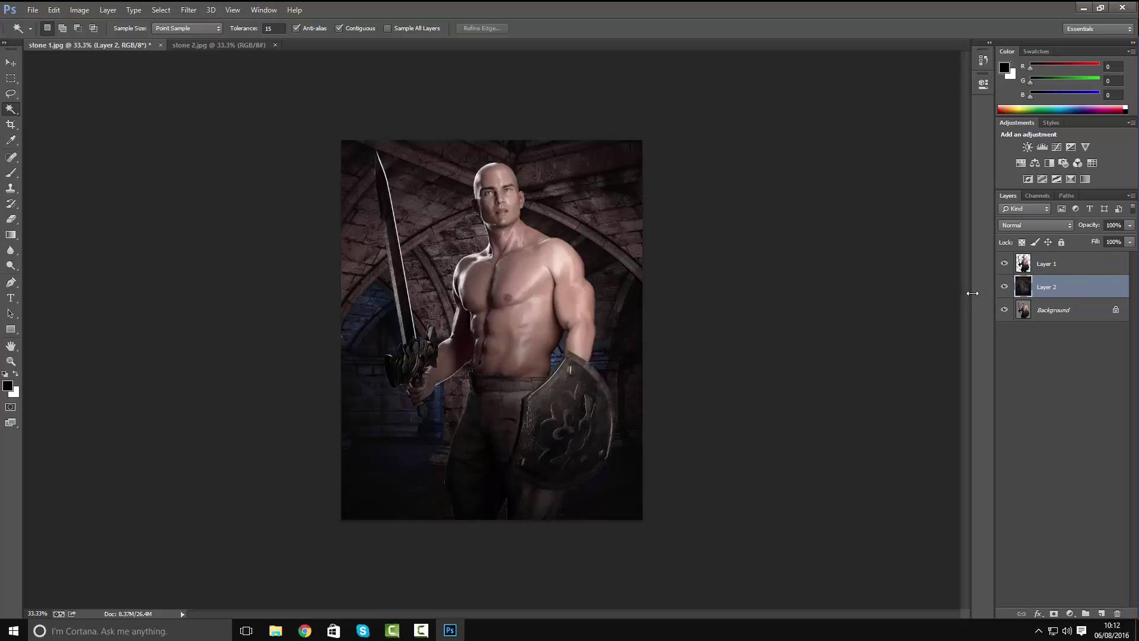
{"action": "left_click", "coordinate": [1045, 267]}
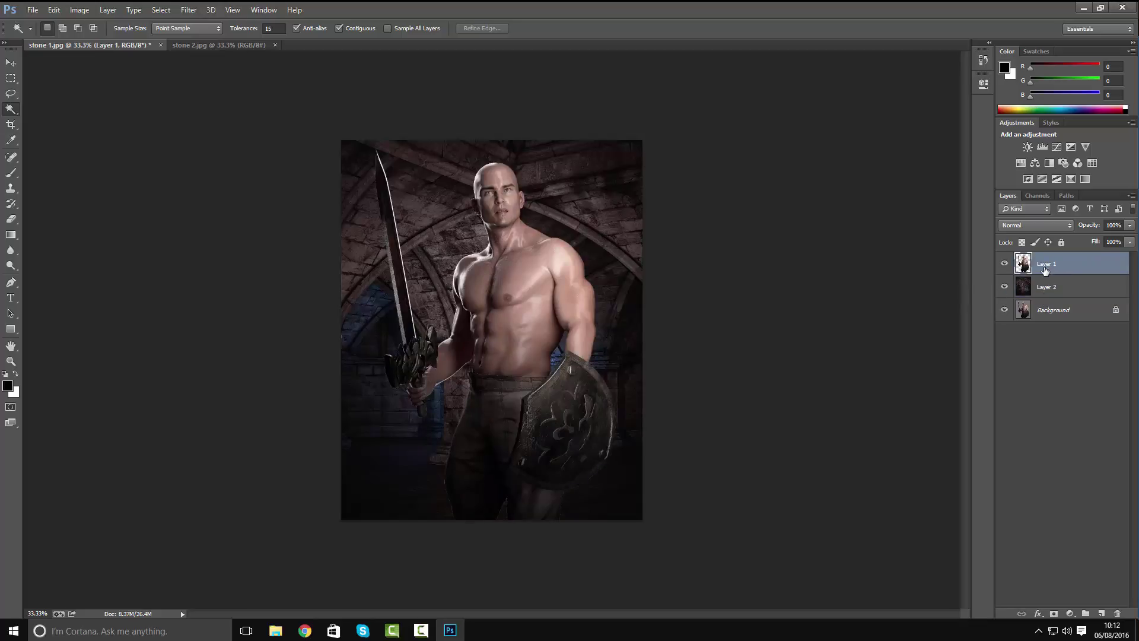
{"action": "double_click", "coordinate": [1045, 265]}
{"action": "type", "text": "Hero"}
{"action": "left_click", "coordinate": [1044, 288]}
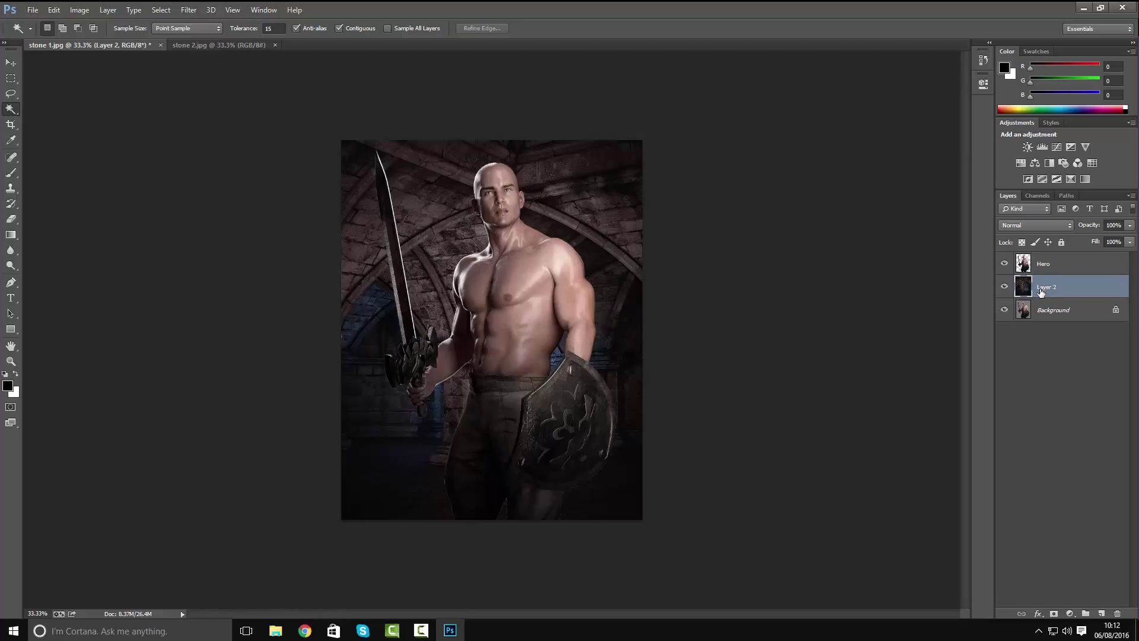
Rename Layer 2 to Dungeon.
{"action": "double_click", "coordinate": [1044, 287]}
{"action": "type", "text": "Dungeon"}
{"action": "left_click", "coordinate": [1050, 347]}
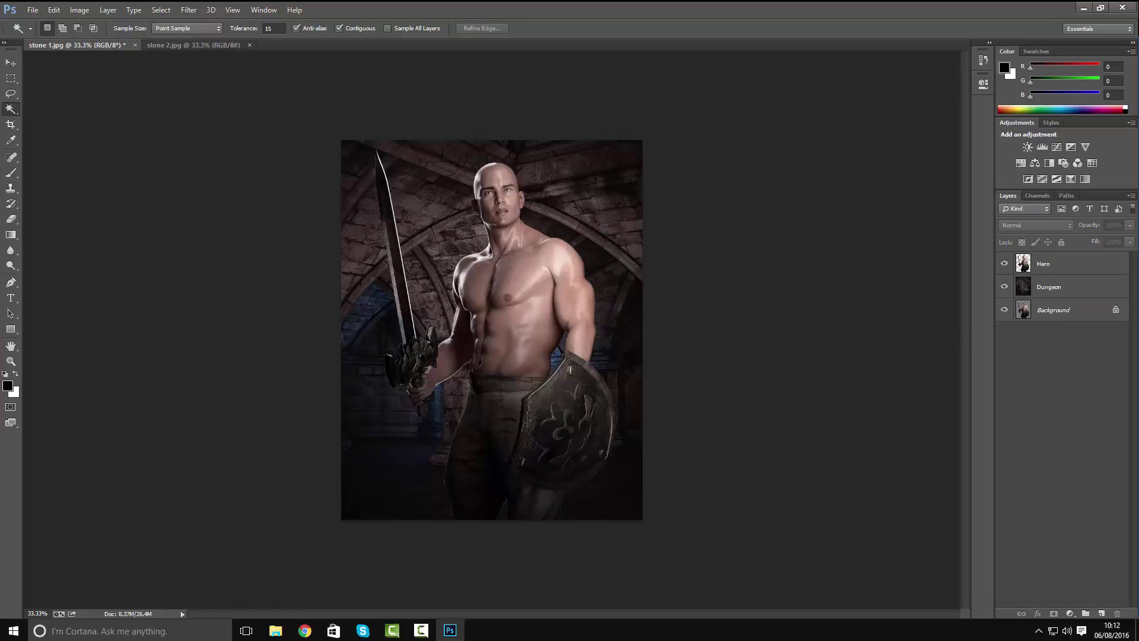
{"action": "key", "text": "F10"}
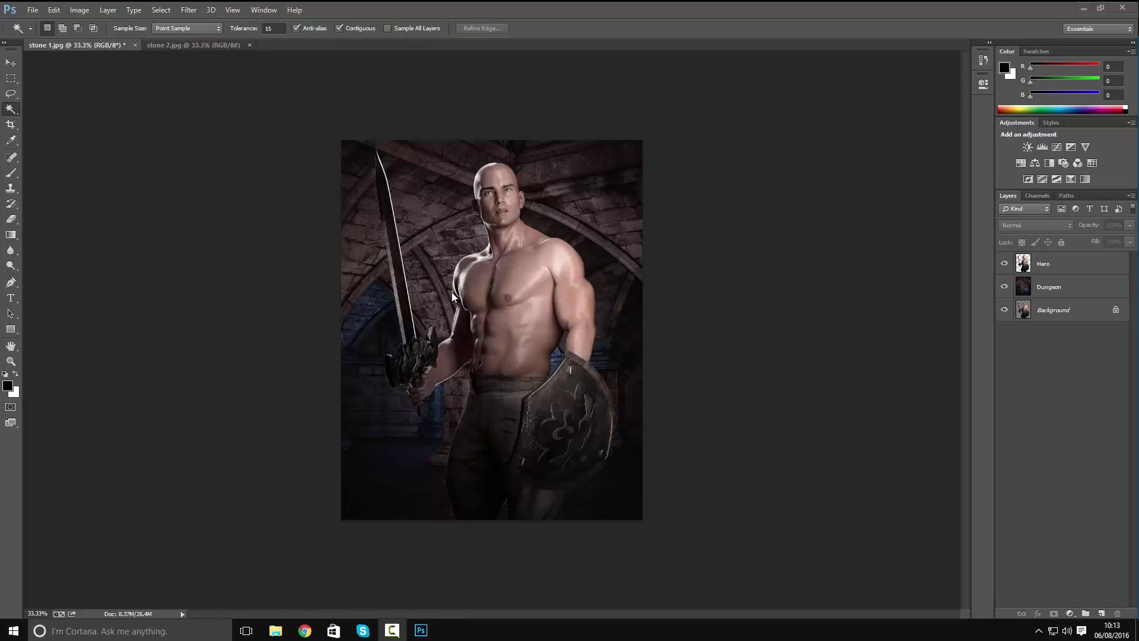
Open the stone 3.jpg rock texture.
{"action": "left_click", "coordinate": [33, 10]}
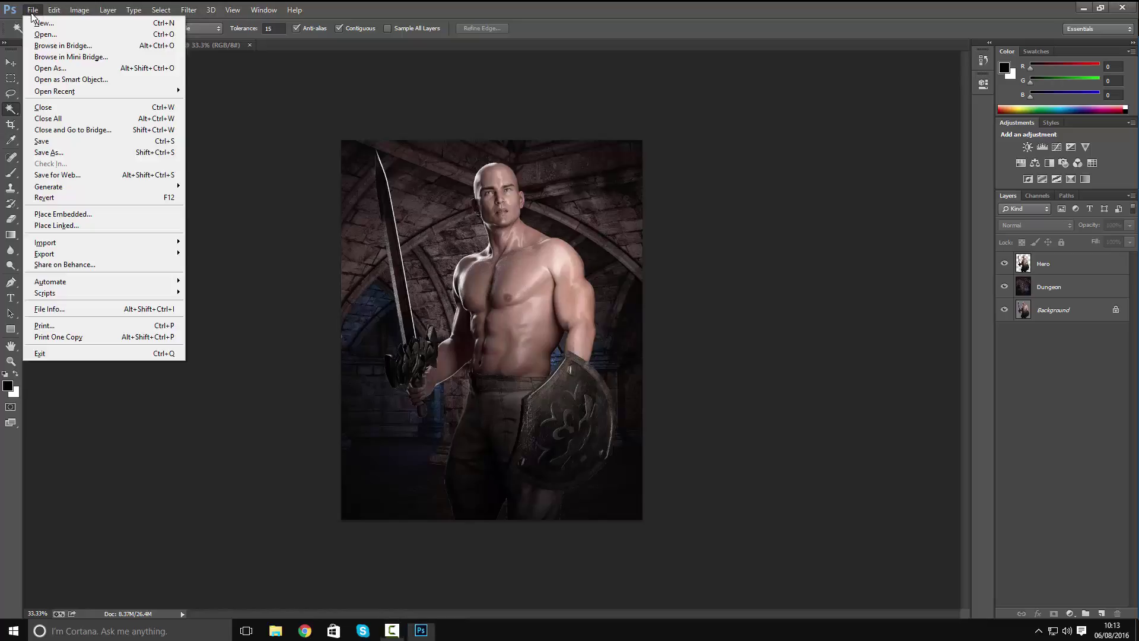
{"action": "left_click", "coordinate": [44, 34]}
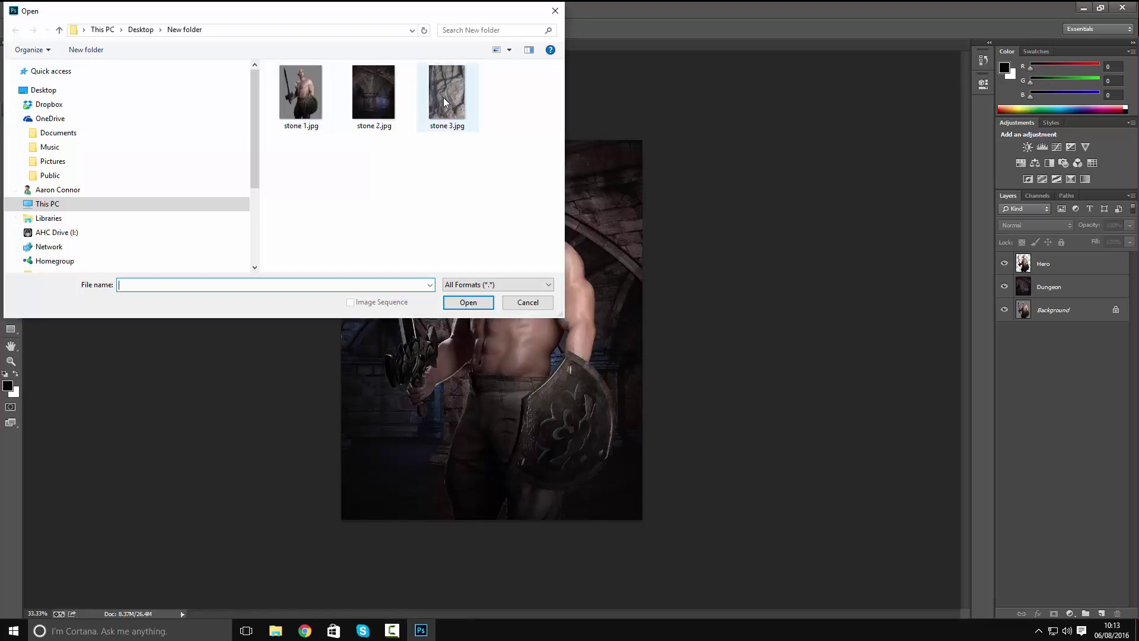
{"action": "double_click", "coordinate": [443, 97]}
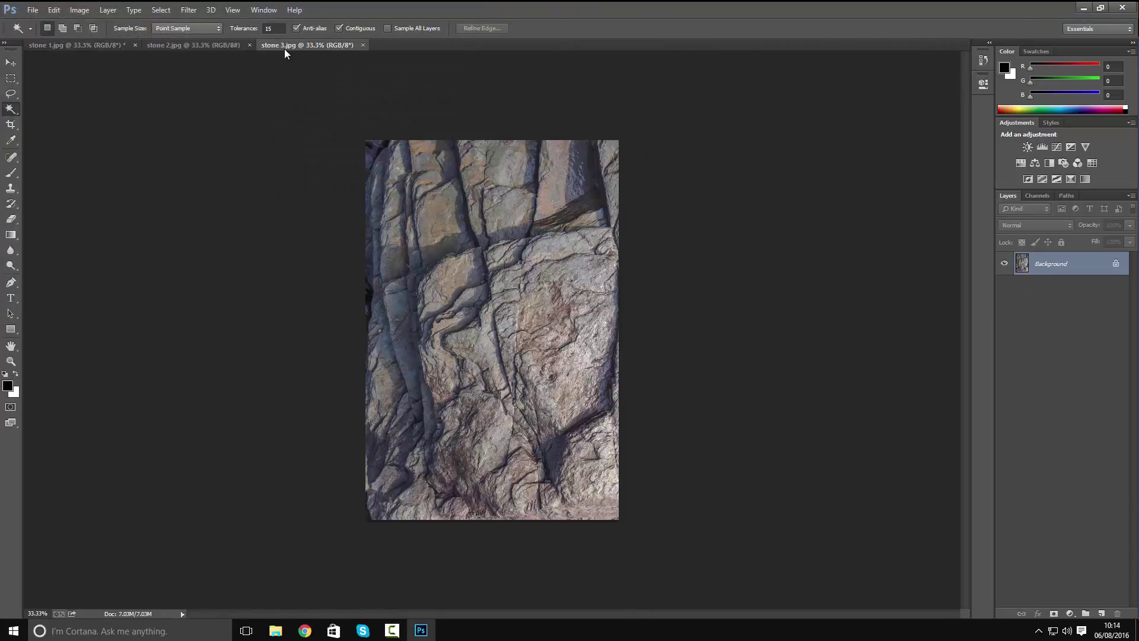
Copy the whole rock texture and paste it onto a new top layer in stone 1.jpg.
{"action": "key", "text": "ctrl+a"}
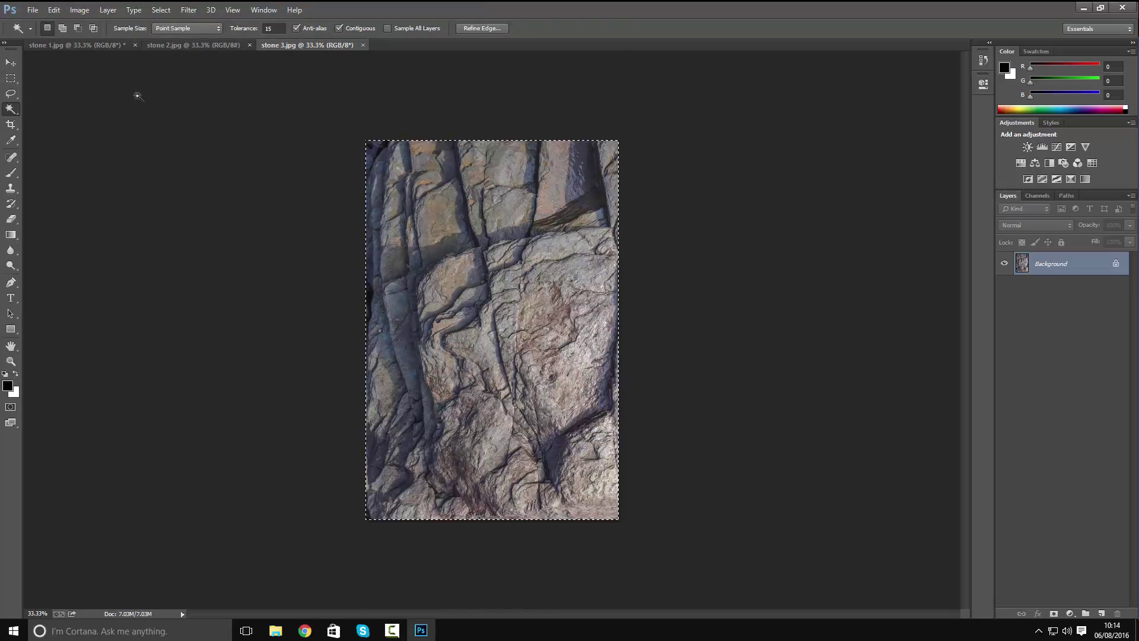
{"action": "left_click", "coordinate": [100, 45]}
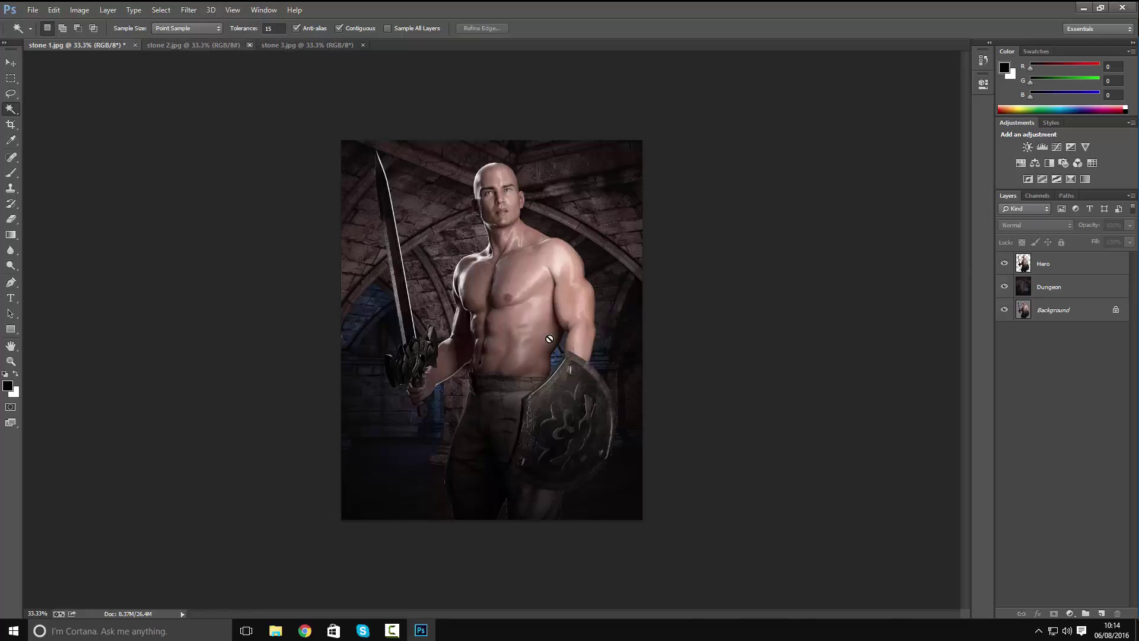
{"action": "key", "text": "ctrl+shift+alt+n"}
{"action": "key", "text": "ctrl+v"}
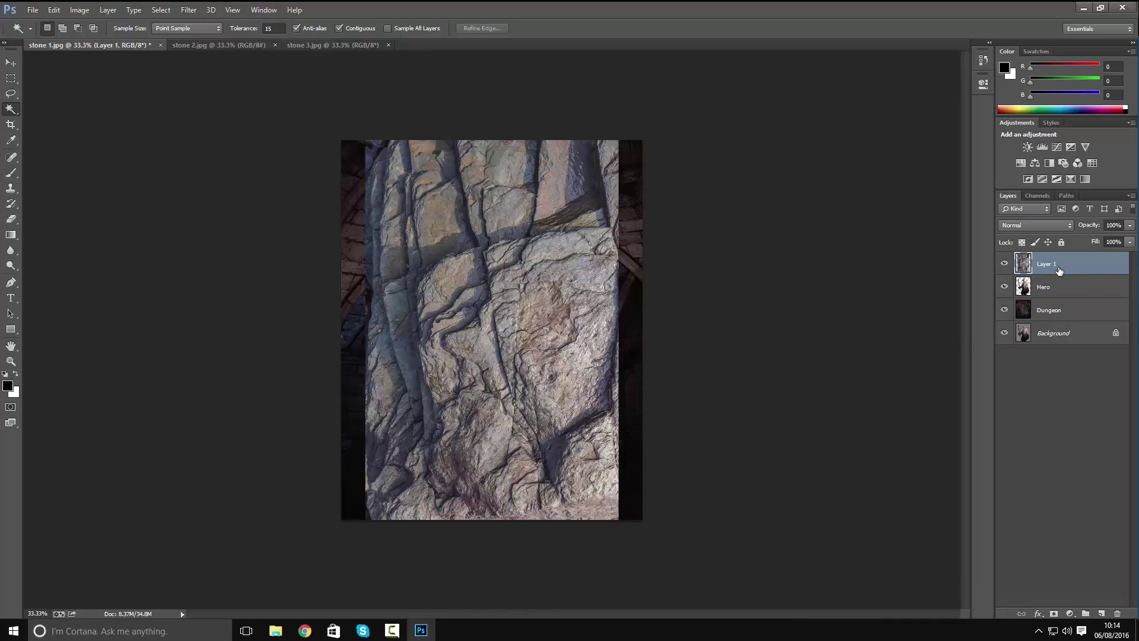
{"action": "left_click", "coordinate": [11, 109]}
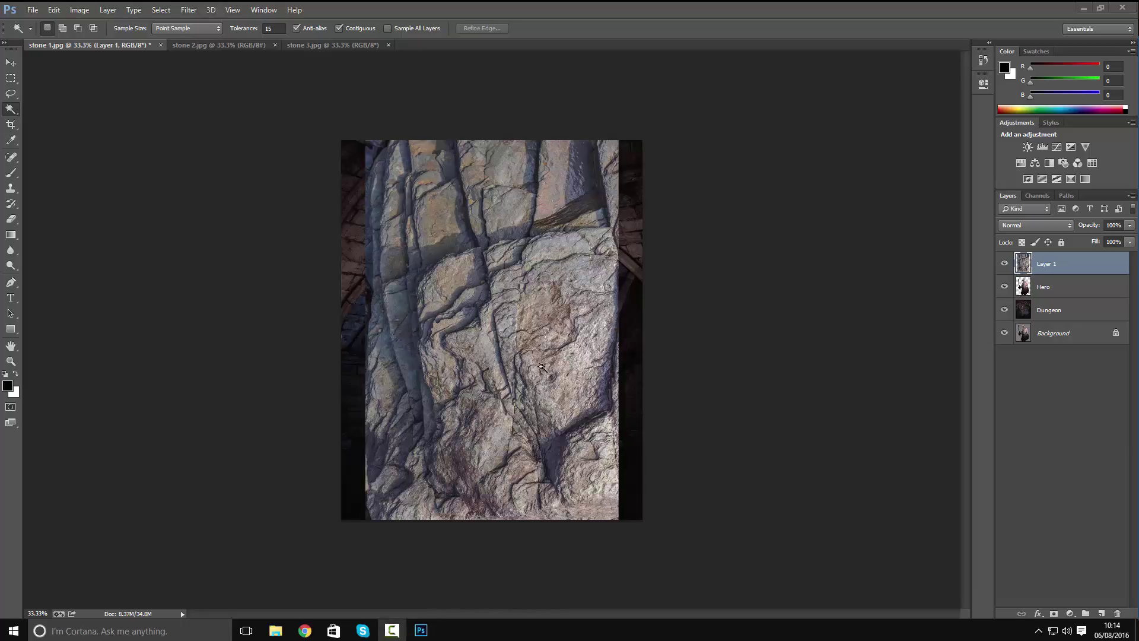
{"action": "left_click", "coordinate": [12, 63]}
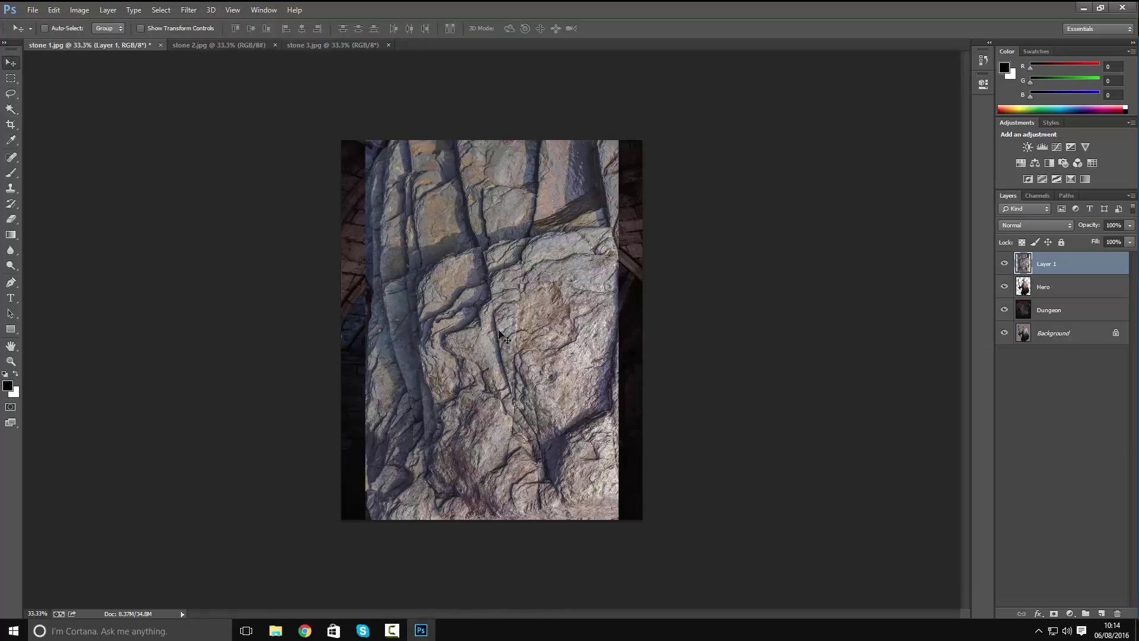
Shift the rock texture up over the hero's torso and load the Hero layer outline as a selection.
{"action": "mouse_move", "coordinate": [509, 309]}
{"action": "left_mouse_down"}
{"action": "mouse_move", "coordinate": [496, 199]}
{"action": "mouse_move", "coordinate": [525, 350]}
{"action": "mouse_move", "coordinate": [499, 315]}
{"action": "mouse_move", "coordinate": [506, 300]}
{"action": "left_mouse_up"}
{"action": "key", "text": "shift+Up"}
{"action": "key", "text": "shift+Up"}
{"action": "key", "text": "shift+Up"}
{"action": "key", "text": "shift+Up"}
{"action": "key", "text": "shift+Up"}
{"action": "key", "text": "shift+Up"}
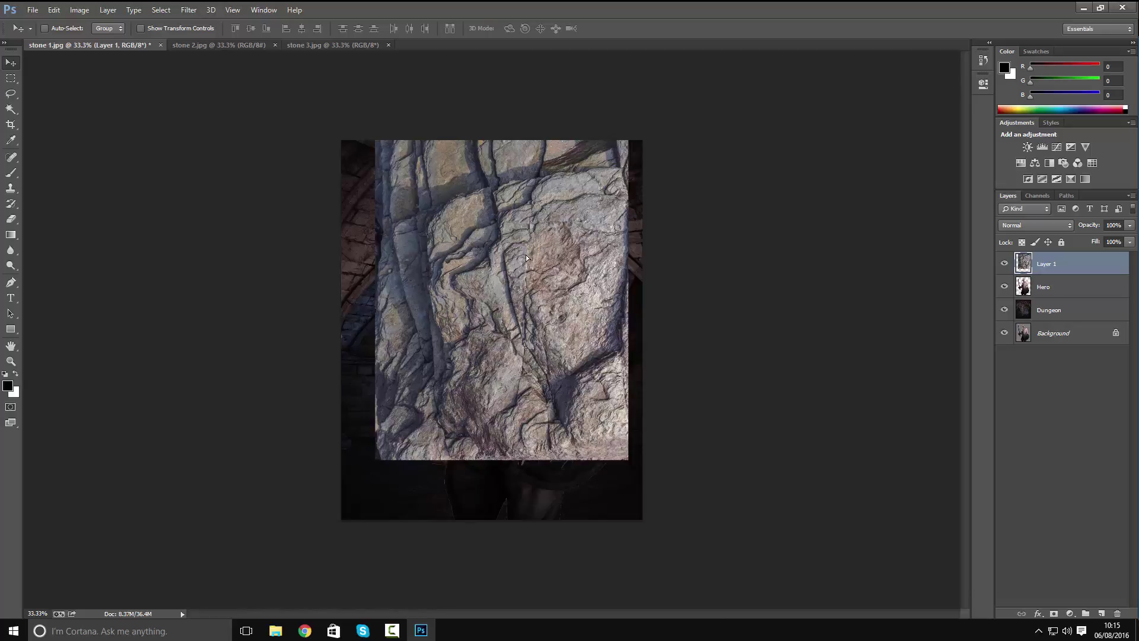
{"action": "left_click_drag", "start_coordinate": [527, 258], "coordinate": [533, 315]}
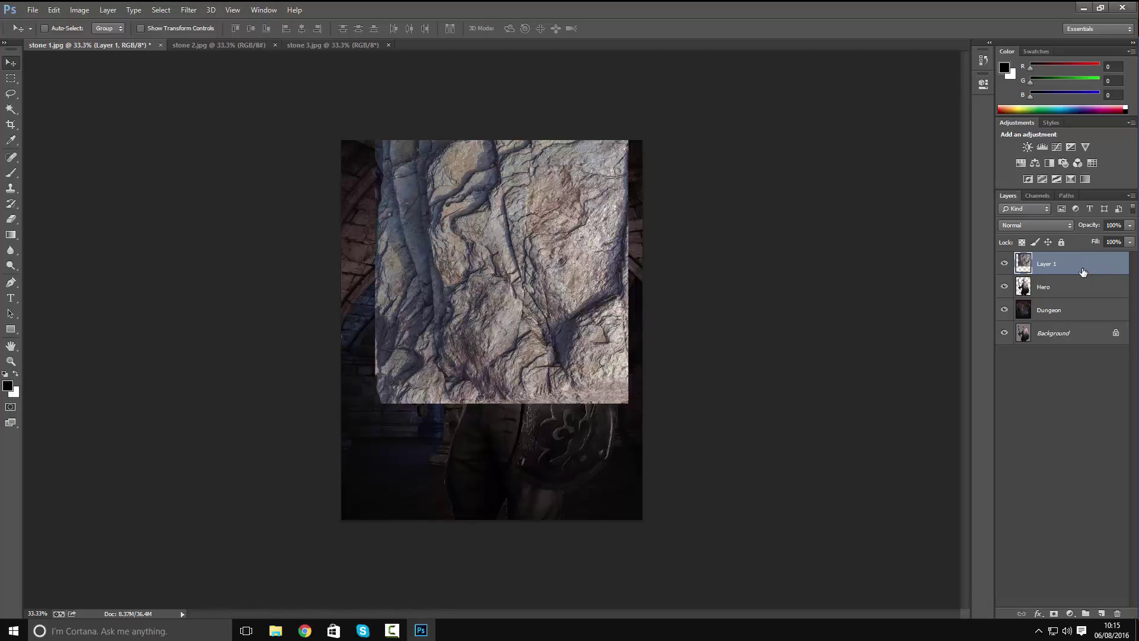
{"action": "left_click", "coordinate": [1024, 287], "text": "ctrl"}
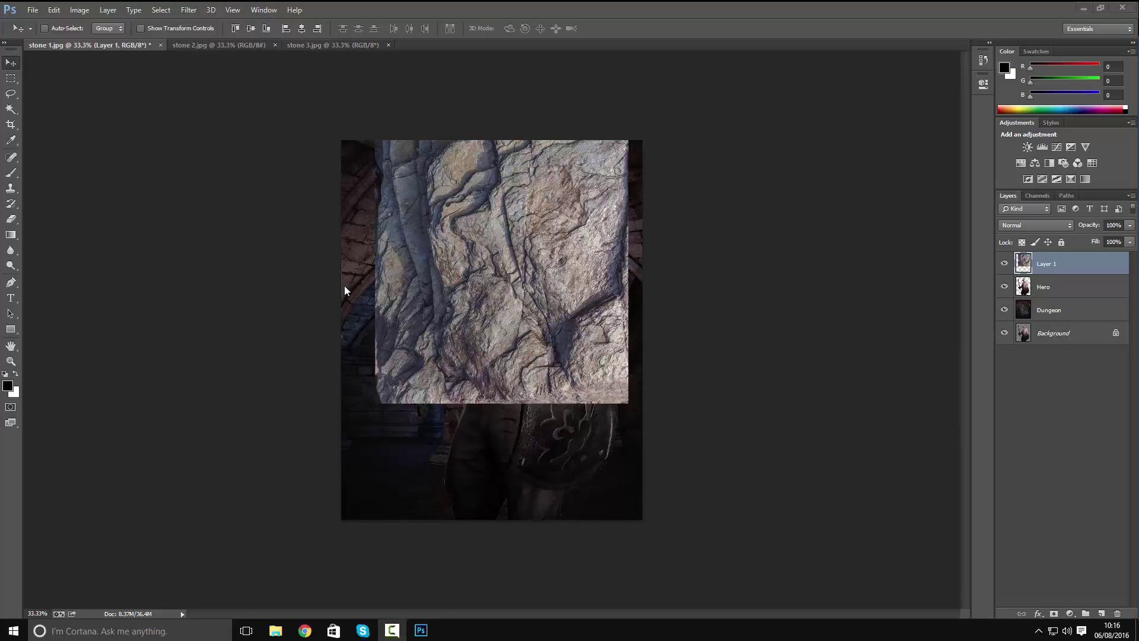
Add a layer mask to the rock texture layer from the hero's outline selection.
{"action": "left_click", "coordinate": [433, 312]}
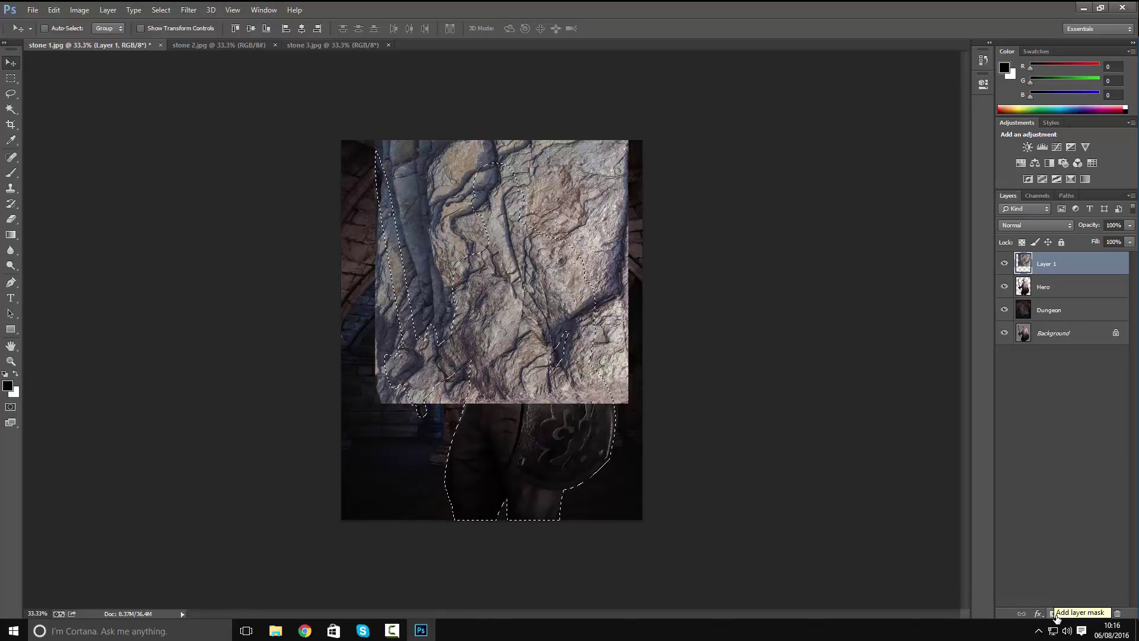
{"action": "left_click", "coordinate": [1053, 613]}
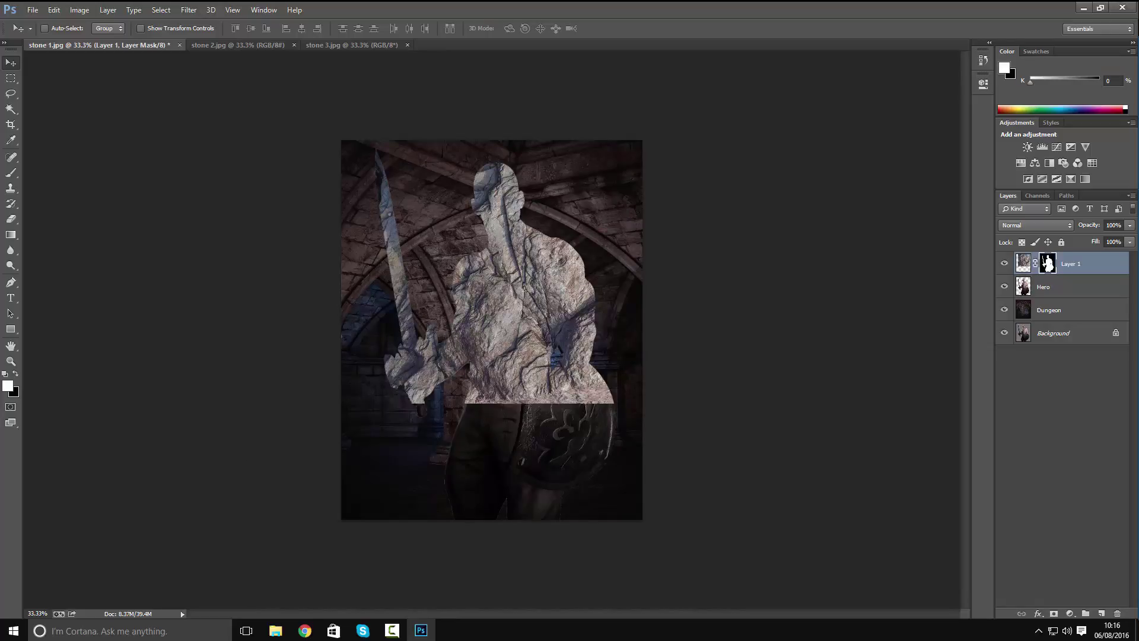
{"action": "key", "text": "F10"}
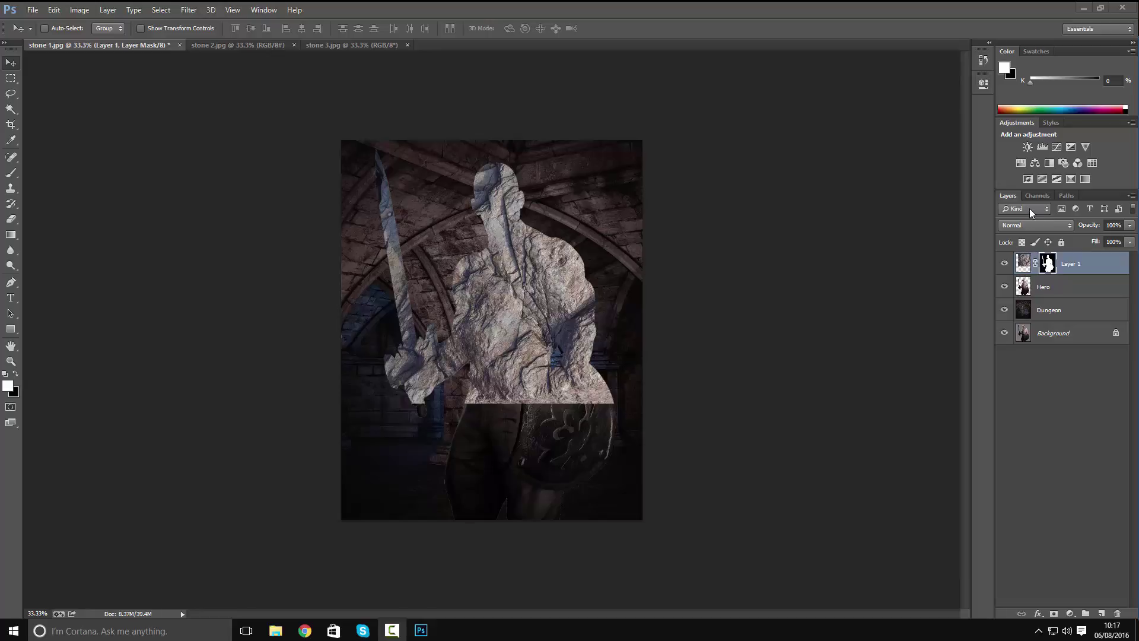
Set the rock texture layer's blend mode to Overlay.
{"action": "left_click", "coordinate": [1069, 225]}
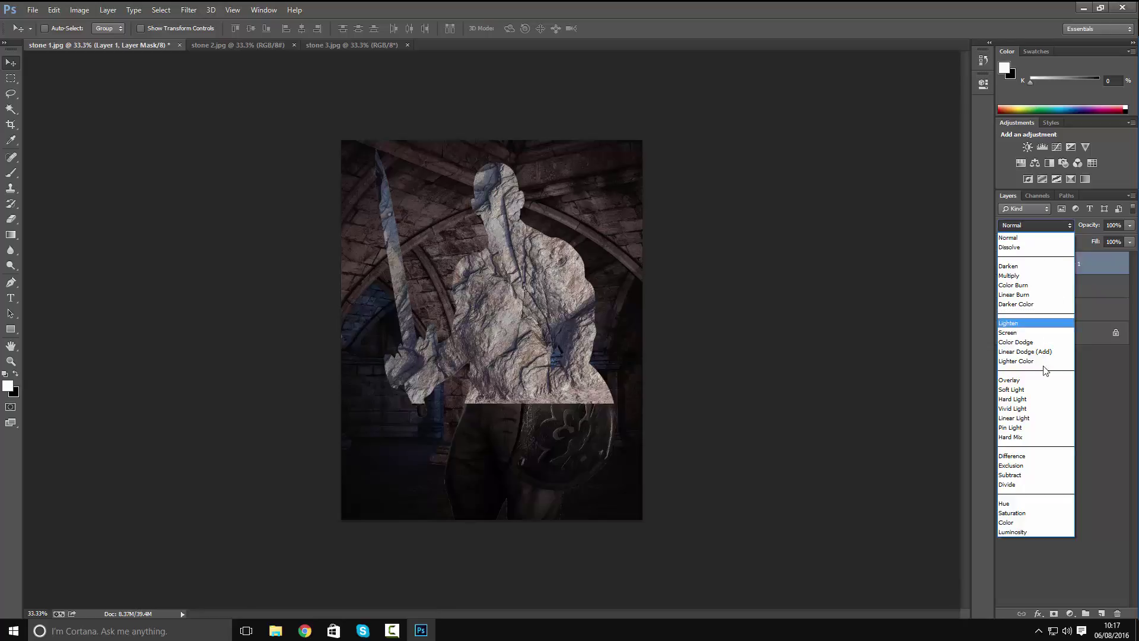
{"action": "left_click", "coordinate": [1018, 380]}
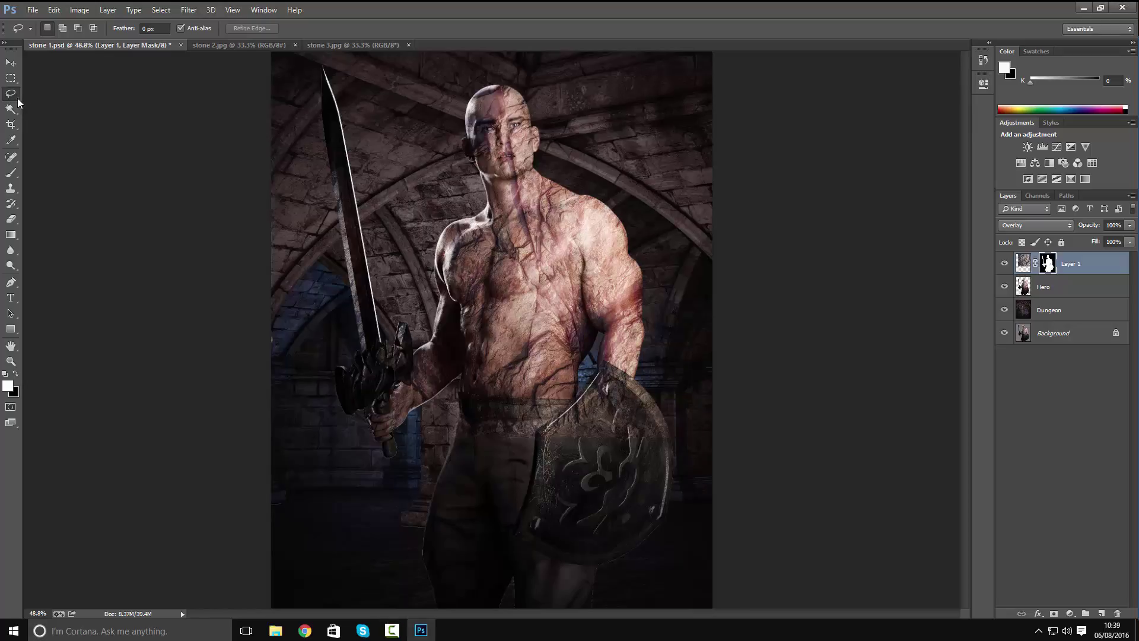
{"action": "left_click_drag", "start_coordinate": [16, 98], "coordinate": [70, 93]}
{"action": "left_click", "coordinate": [1044, 289]}
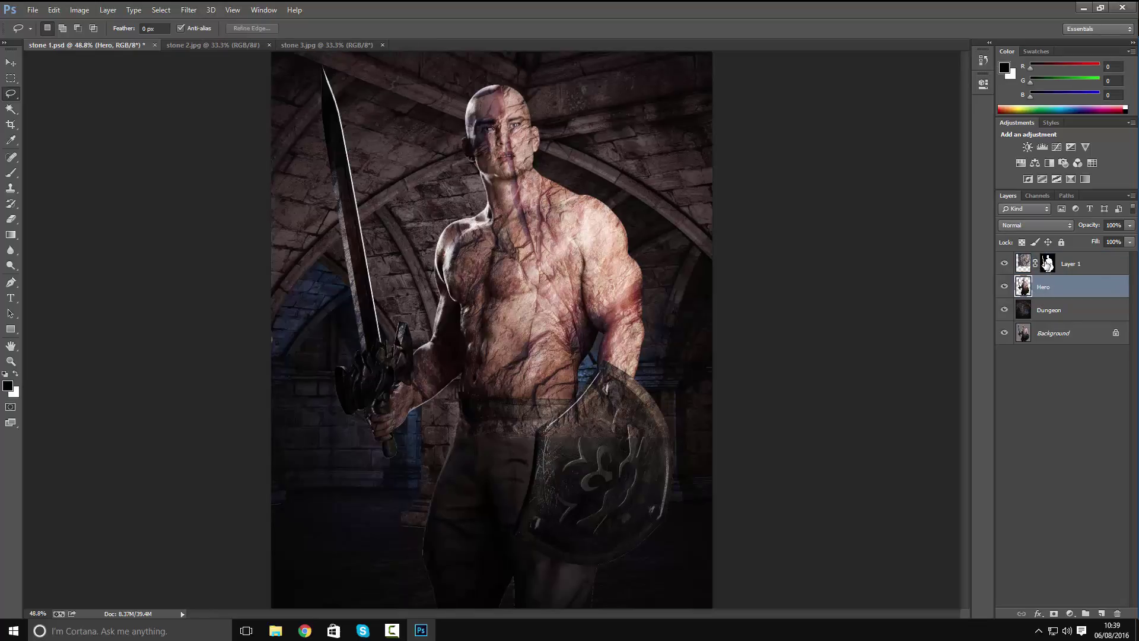
{"action": "left_click", "coordinate": [1047, 262]}
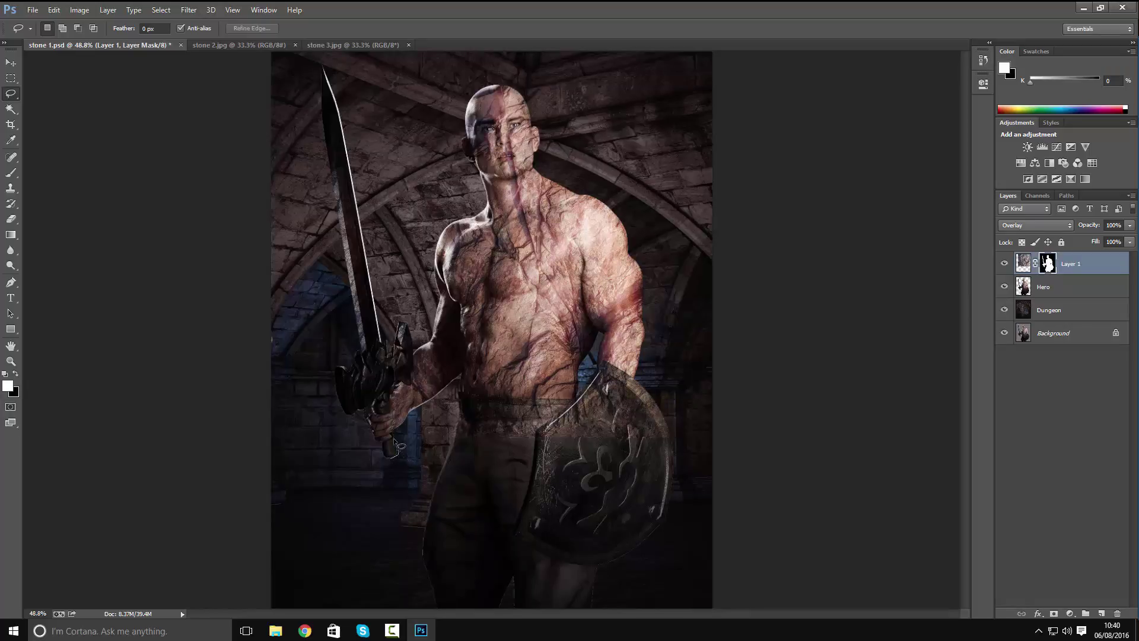
Lasso the sword pommel, shield edges, belt and sword hilt and blade into one selection.
{"action": "mouse_move", "coordinate": [393, 444]}
{"action": "left_mouse_down"}
{"action": "mouse_move", "coordinate": [383, 460]}
{"action": "mouse_move", "coordinate": [397, 465]}
{"action": "left_mouse_up"}
{"action": "key", "text": "shift"}
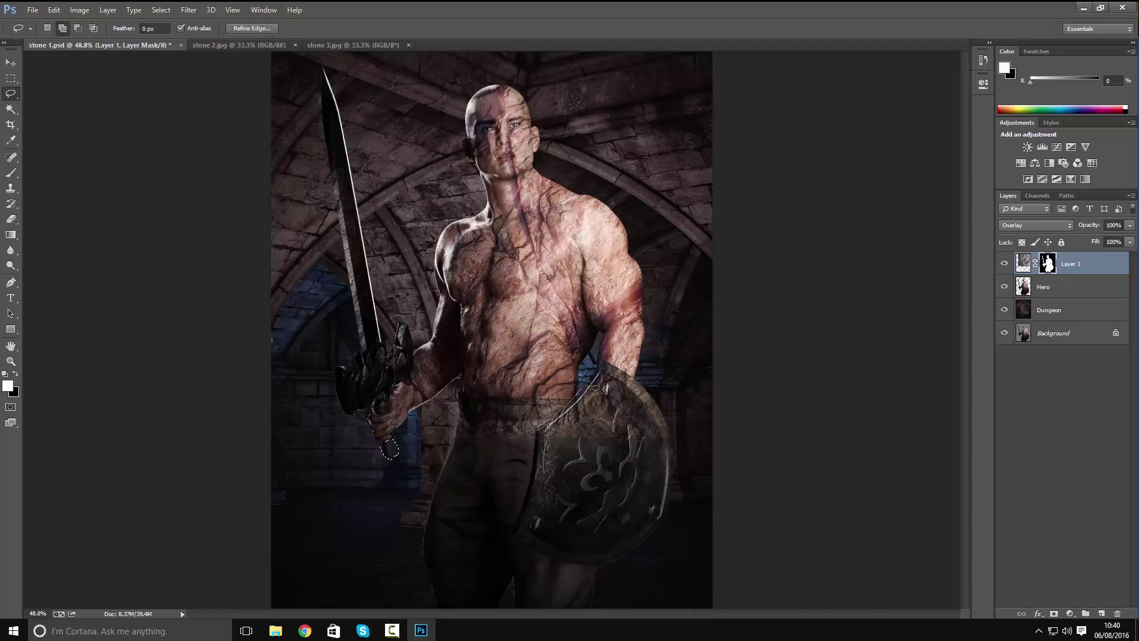
{"action": "left_click_drag", "start_coordinate": [597, 372], "coordinate": [603, 362]}
{"action": "mouse_move", "coordinate": [632, 377]}
{"action": "left_mouse_down"}
{"action": "mouse_move", "coordinate": [672, 433]}
{"action": "mouse_move", "coordinate": [677, 517]}
{"action": "mouse_move", "coordinate": [606, 524]}
{"action": "mouse_move", "coordinate": [562, 512]}
{"action": "mouse_move", "coordinate": [539, 429]}
{"action": "left_mouse_up"}
{"action": "mouse_move", "coordinate": [485, 397]}
{"action": "left_mouse_down"}
{"action": "mouse_move", "coordinate": [568, 403]}
{"action": "mouse_move", "coordinate": [571, 413]}
{"action": "mouse_move", "coordinate": [537, 445]}
{"action": "mouse_move", "coordinate": [478, 446]}
{"action": "mouse_move", "coordinate": [454, 436]}
{"action": "mouse_move", "coordinate": [448, 411]}
{"action": "mouse_move", "coordinate": [452, 397]}
{"action": "mouse_move", "coordinate": [464, 403]}
{"action": "left_mouse_up"}
{"action": "mouse_move", "coordinate": [383, 431]}
{"action": "left_mouse_down"}
{"action": "mouse_move", "coordinate": [392, 456]}
{"action": "mouse_move", "coordinate": [389, 422]}
{"action": "left_mouse_up"}
{"action": "key", "text": "shift"}
{"action": "mouse_move", "coordinate": [363, 420]}
{"action": "left_mouse_down"}
{"action": "mouse_move", "coordinate": [342, 416]}
{"action": "mouse_move", "coordinate": [328, 374]}
{"action": "mouse_move", "coordinate": [344, 349]}
{"action": "mouse_move", "coordinate": [316, 212]}
{"action": "mouse_move", "coordinate": [307, 73]}
{"action": "mouse_move", "coordinate": [319, 62]}
{"action": "mouse_move", "coordinate": [339, 68]}
{"action": "mouse_move", "coordinate": [395, 329]}
{"action": "mouse_move", "coordinate": [403, 320]}
{"action": "mouse_move", "coordinate": [415, 338]}
{"action": "mouse_move", "coordinate": [418, 392]}
{"action": "mouse_move", "coordinate": [397, 394]}
{"action": "mouse_move", "coordinate": [391, 419]}
{"action": "left_mouse_up"}
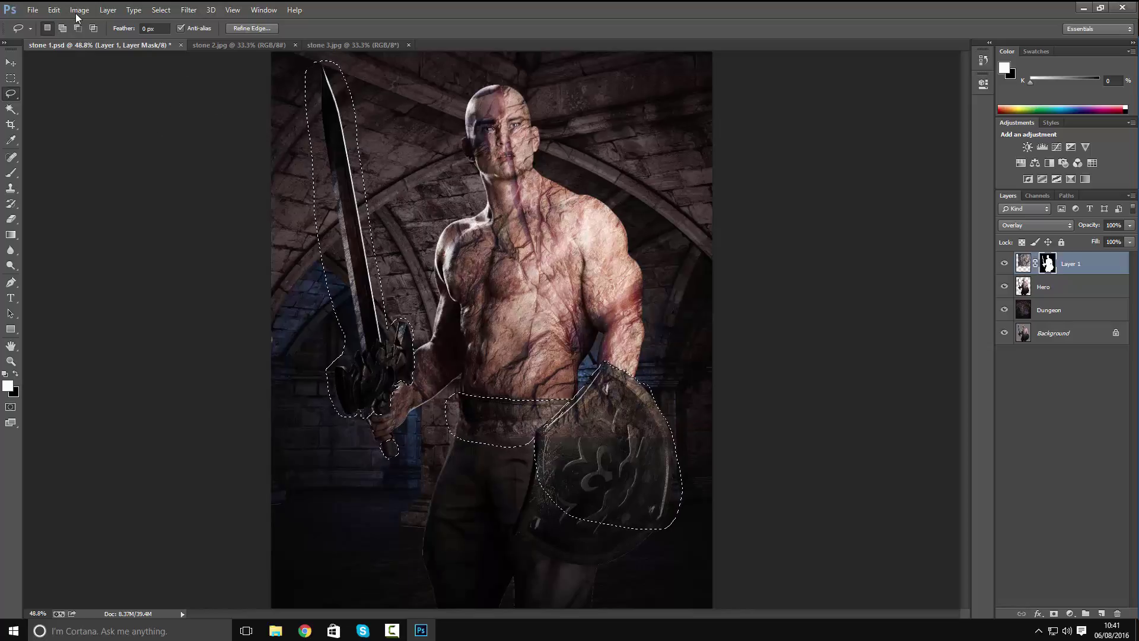
Fill the selected mask areas with black to remove the rock from the sword, belt and shield.
{"action": "left_click", "coordinate": [53, 10]}
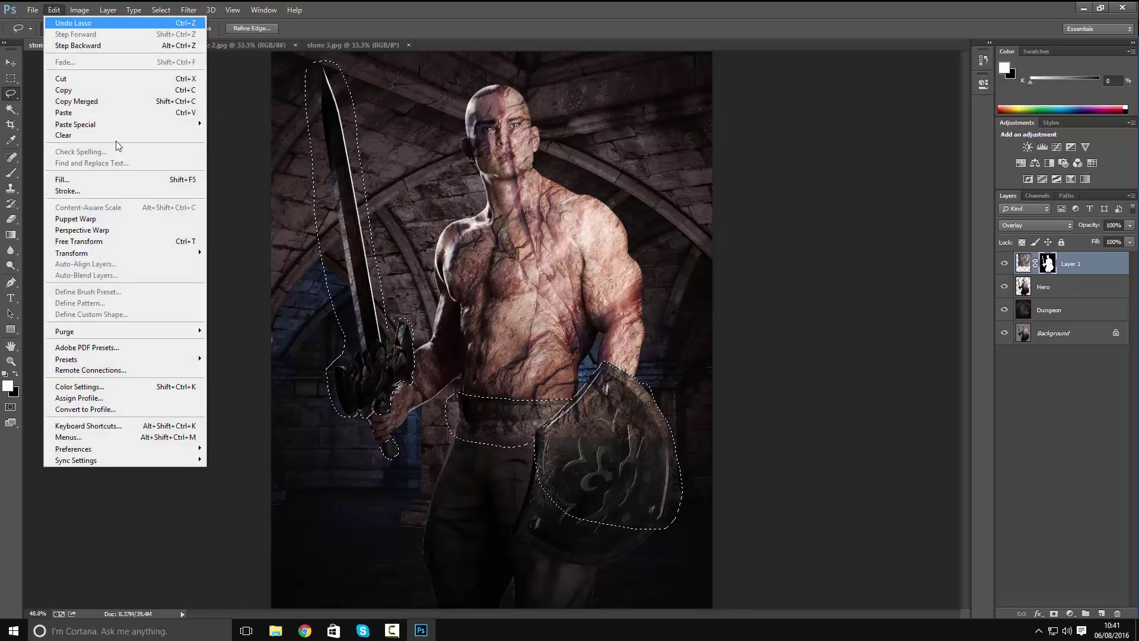
{"action": "left_click", "coordinate": [123, 179]}
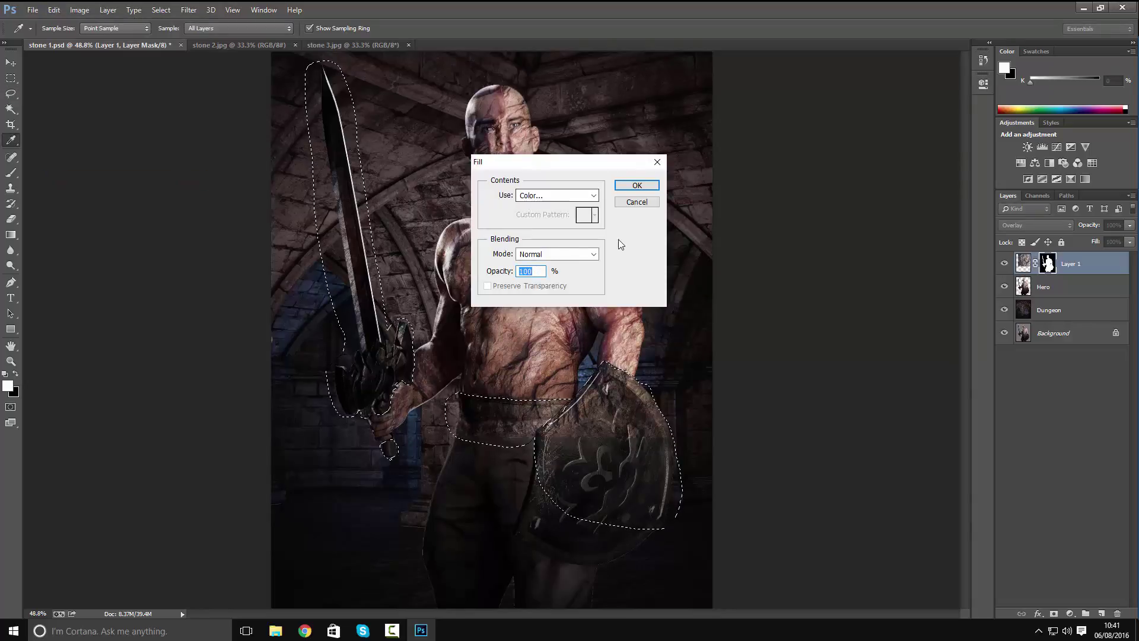
{"action": "left_click", "coordinate": [578, 195]}
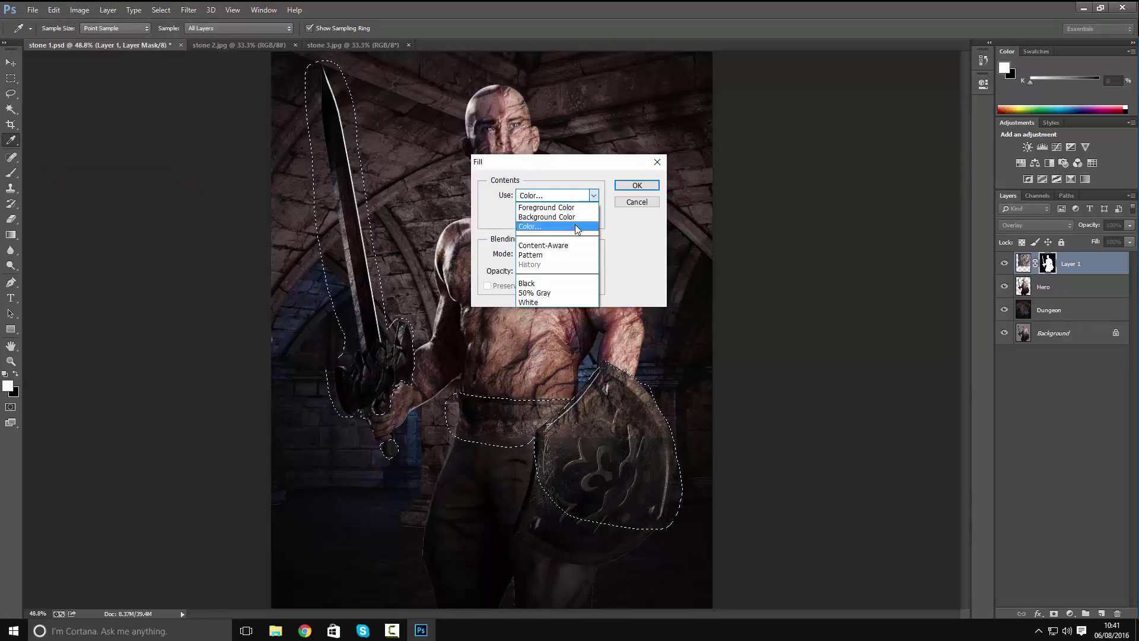
{"action": "left_click", "coordinate": [575, 226]}
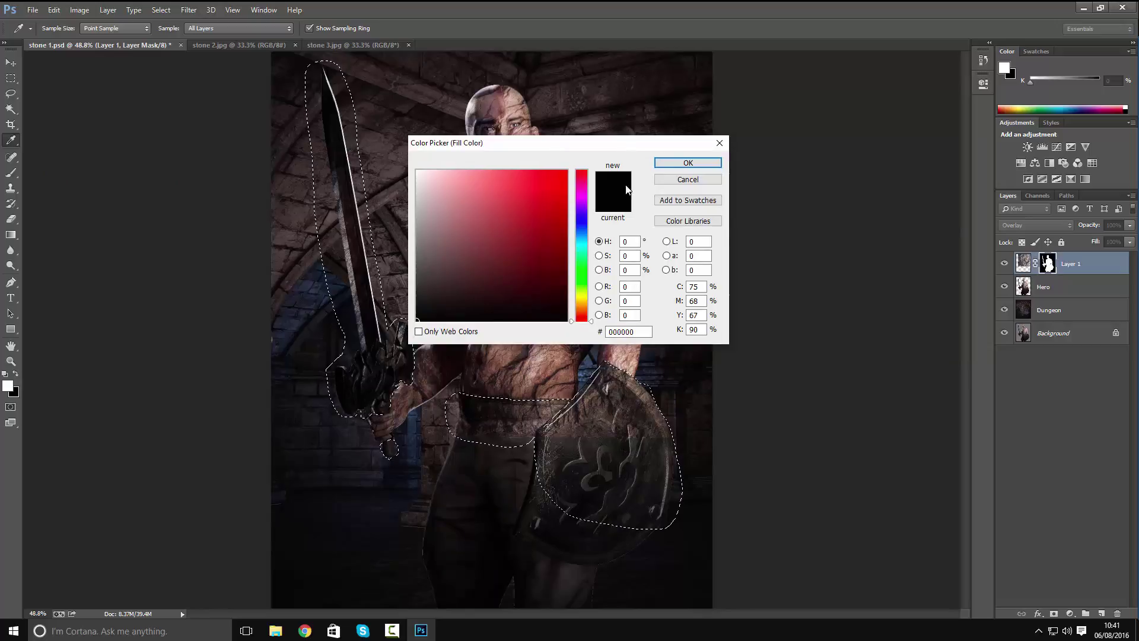
{"action": "left_click", "coordinate": [683, 163]}
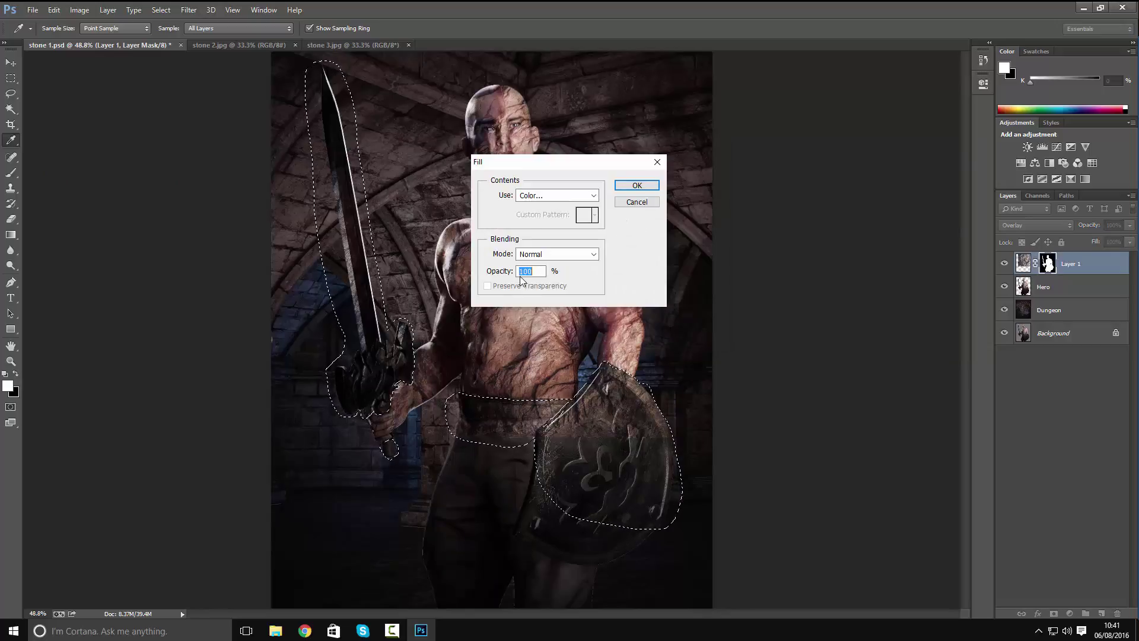
{"action": "left_click", "coordinate": [645, 188]}
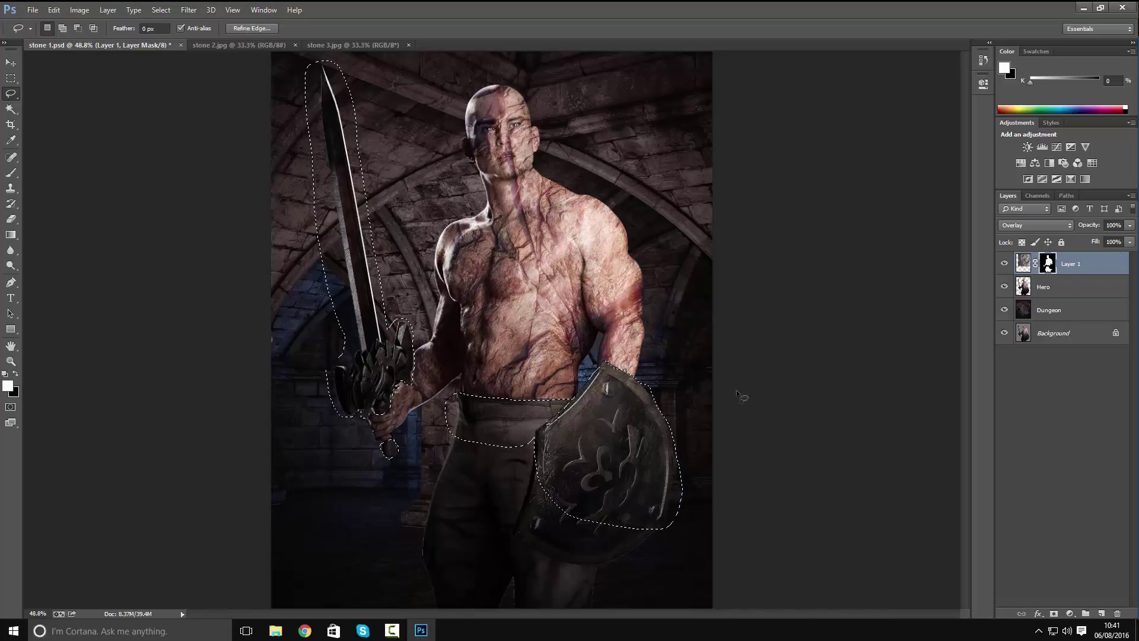
Deselect, then rename Layer 1 to 'Rock' and reselect it.
{"action": "key", "text": "ctrl+d"}
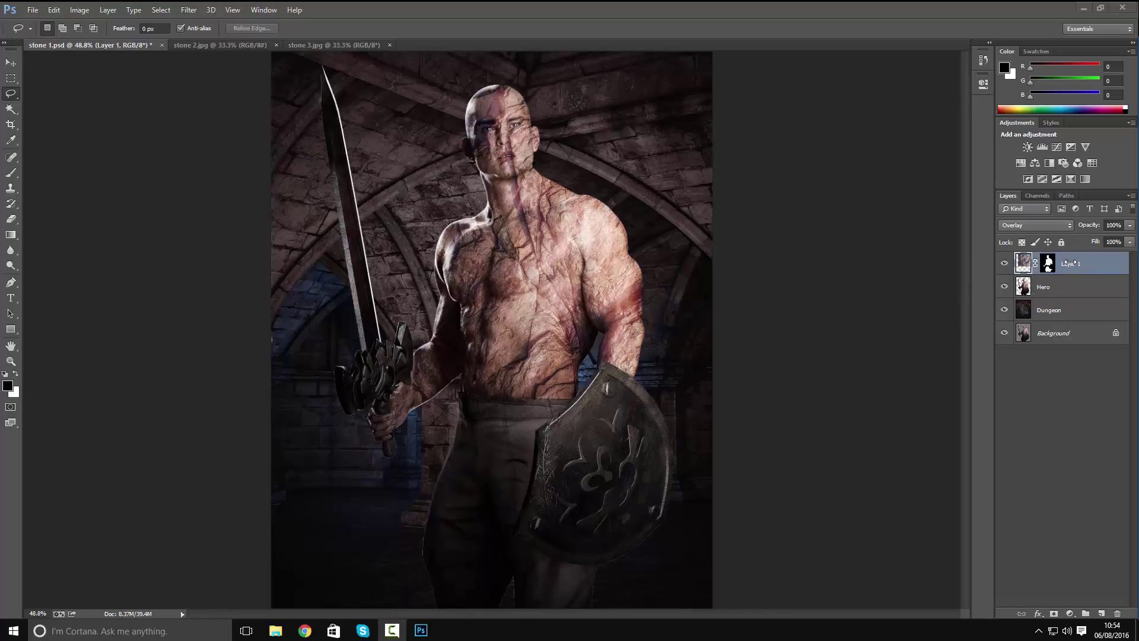
{"action": "double_click", "coordinate": [1069, 263]}
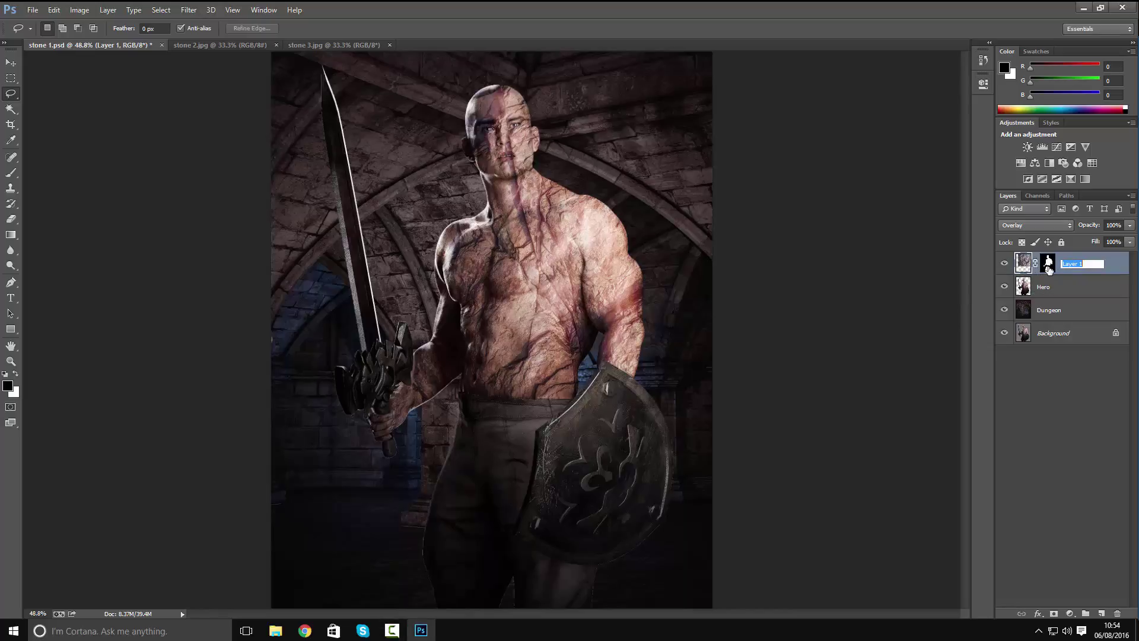
{"action": "type", "text": "Rock"}
{"action": "left_click", "coordinate": [1094, 399]}
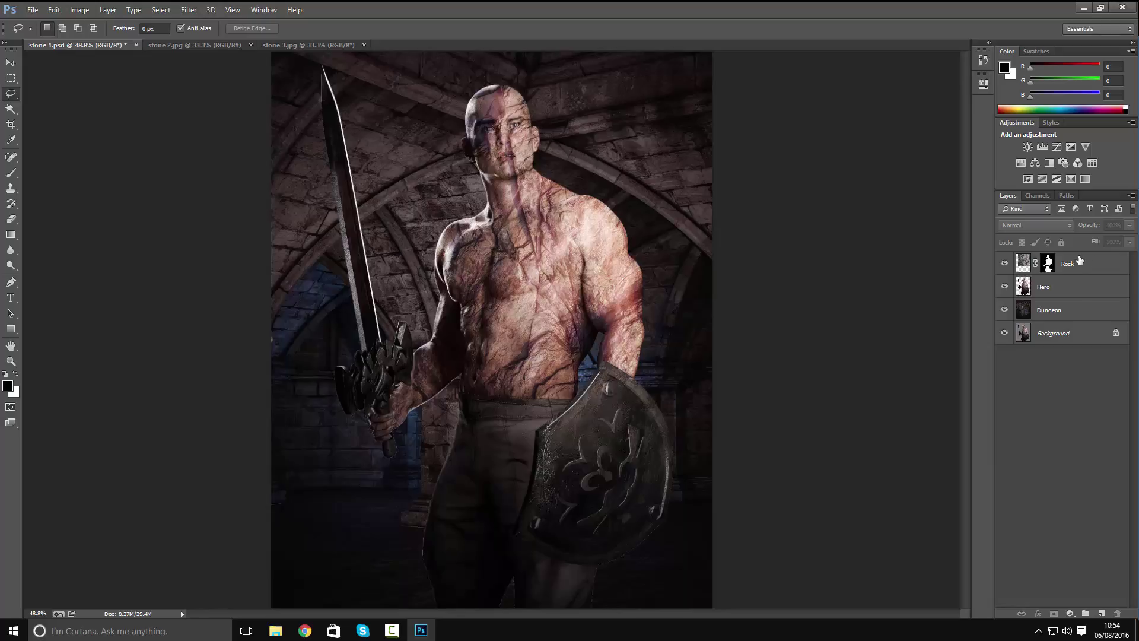
{"action": "left_click", "coordinate": [1021, 267]}
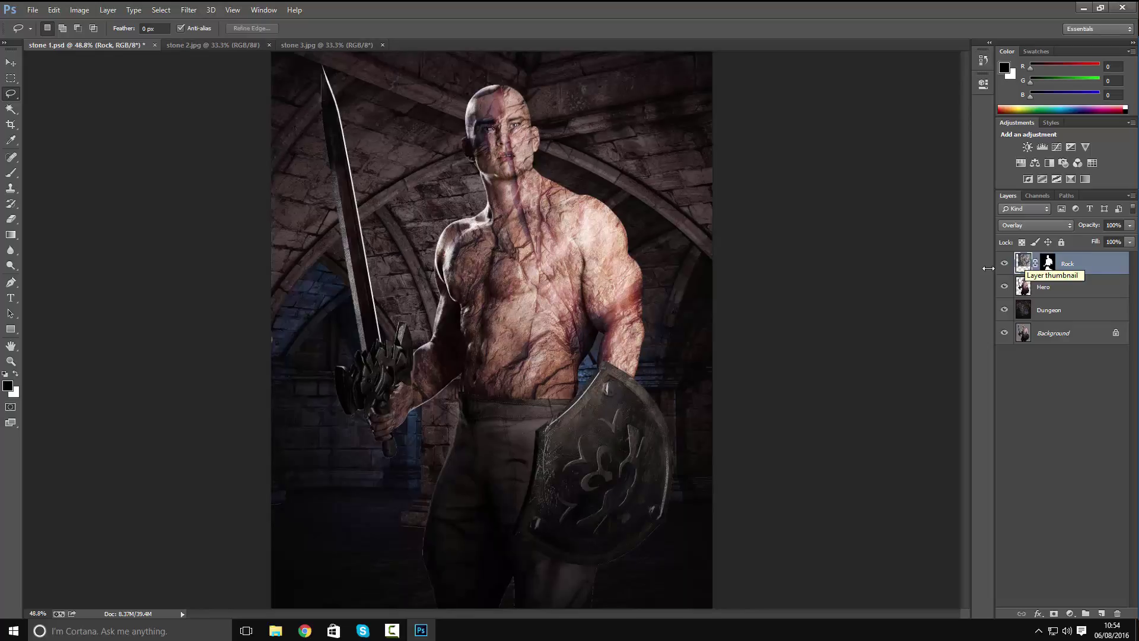
Add a Levels 1 adjustment layer and clip it to the Rock layer.
{"action": "left_click", "coordinate": [108, 10]}
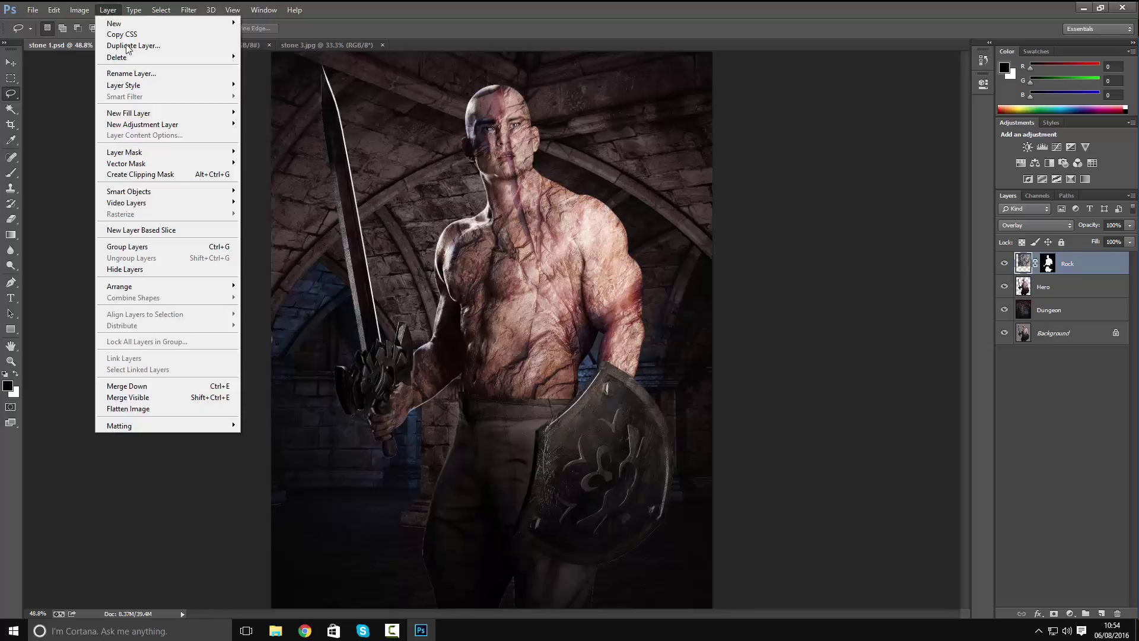
{"action": "mouse_move", "coordinate": [161, 126]}
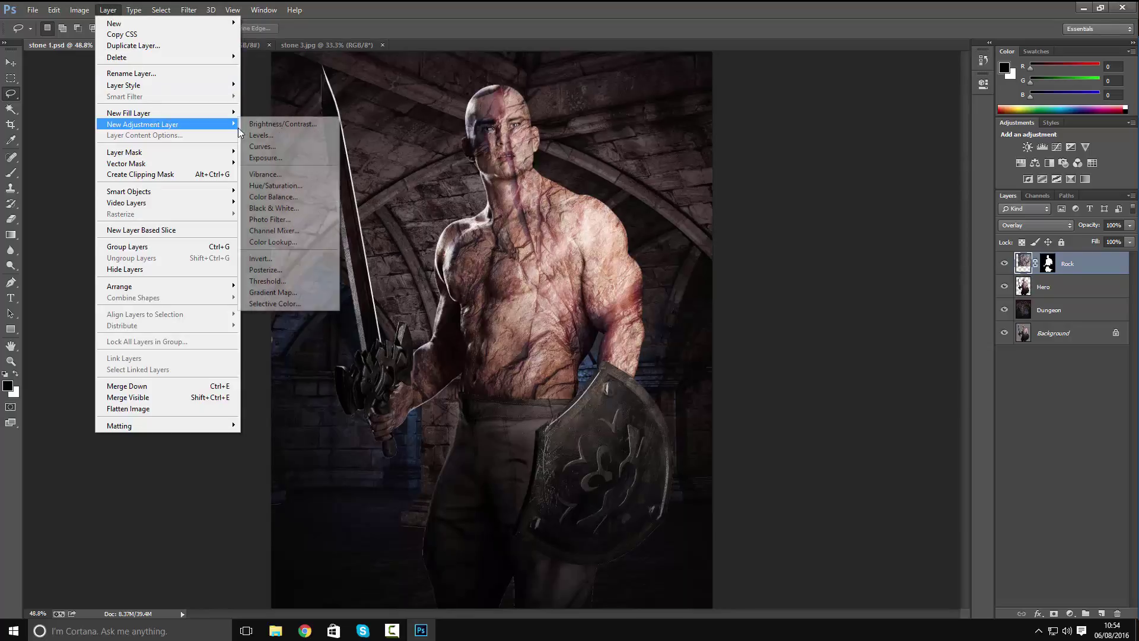
{"action": "left_click", "coordinate": [283, 137]}
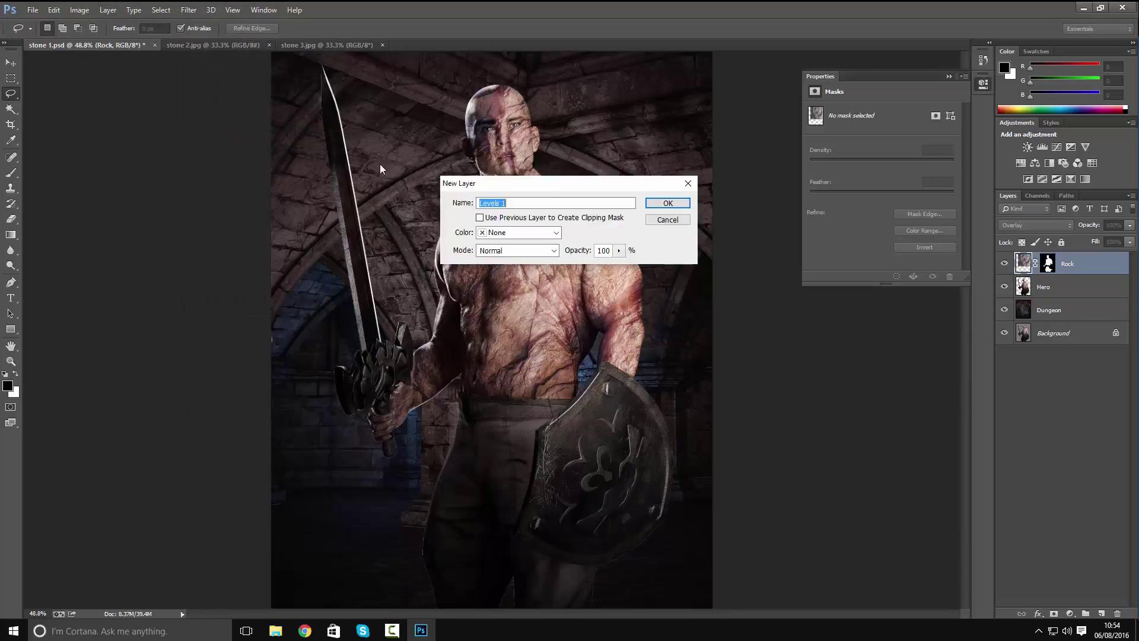
{"action": "left_click", "coordinate": [665, 203]}
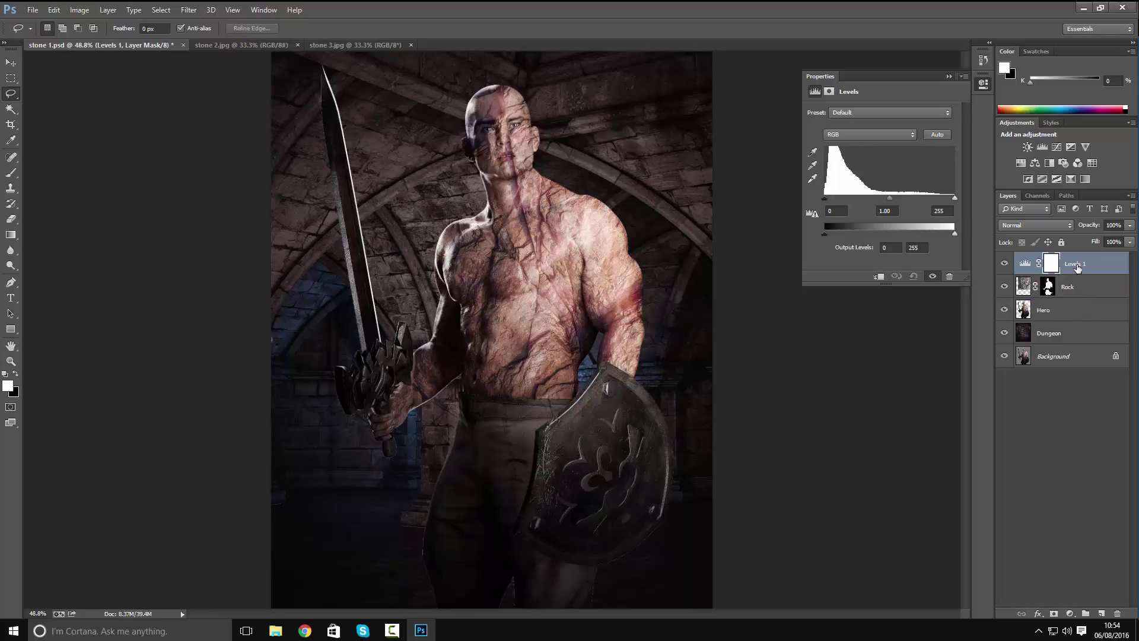
{"action": "right_click", "coordinate": [1077, 268]}
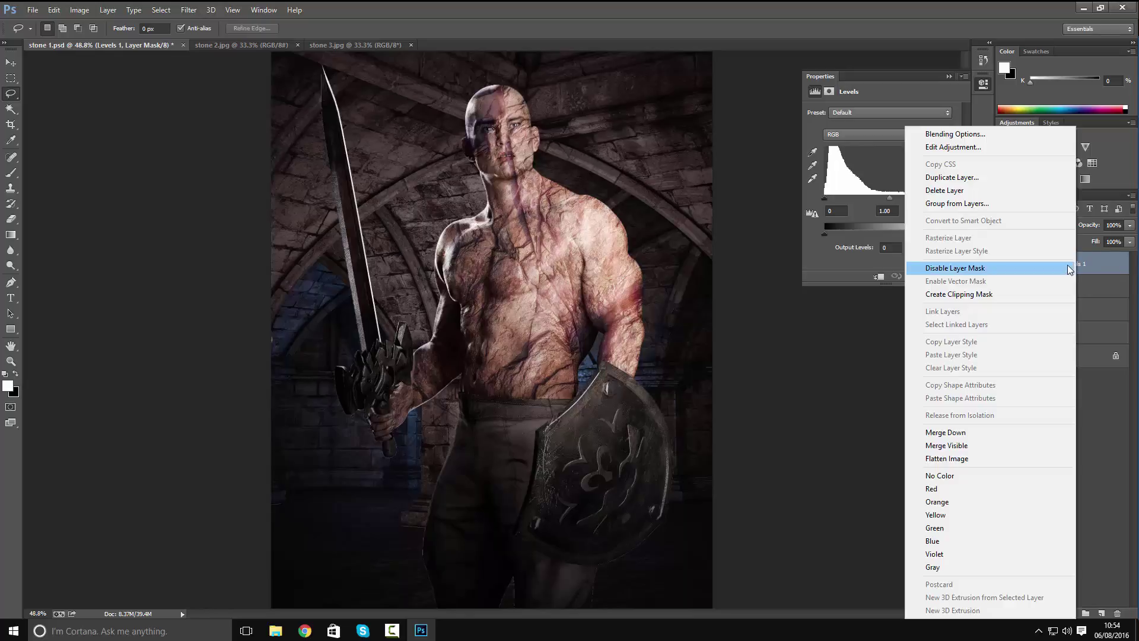
{"action": "left_click", "coordinate": [955, 295]}
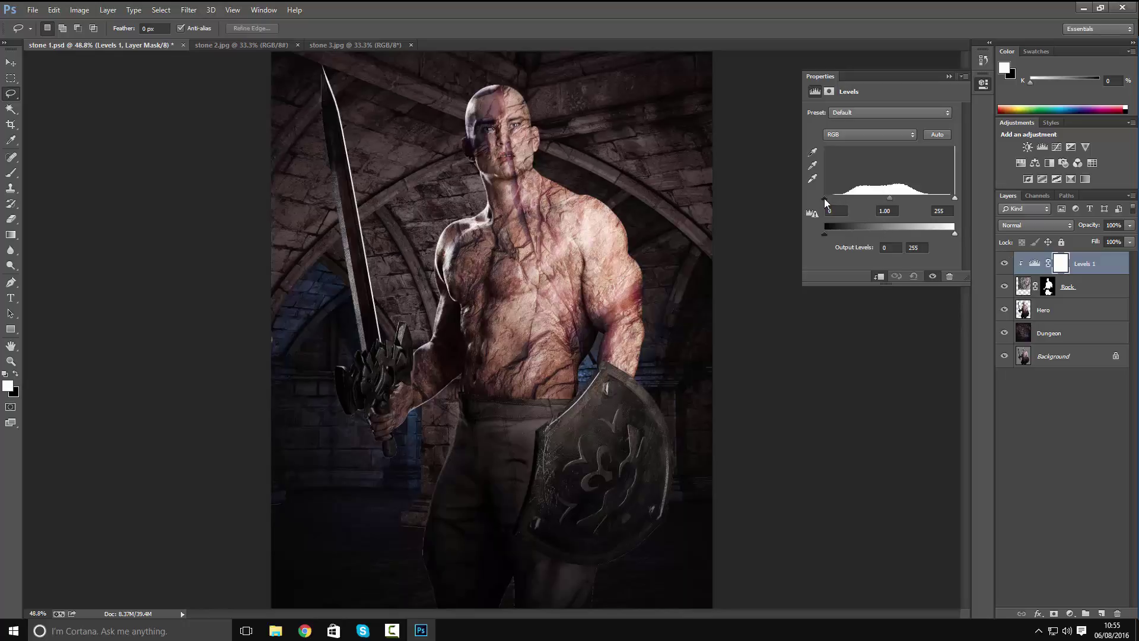
Set Levels 1 input levels to 66, 1.00 and 220, then select the Rock layer.
{"action": "left_click_drag", "start_coordinate": [824, 198], "coordinate": [850, 198]}
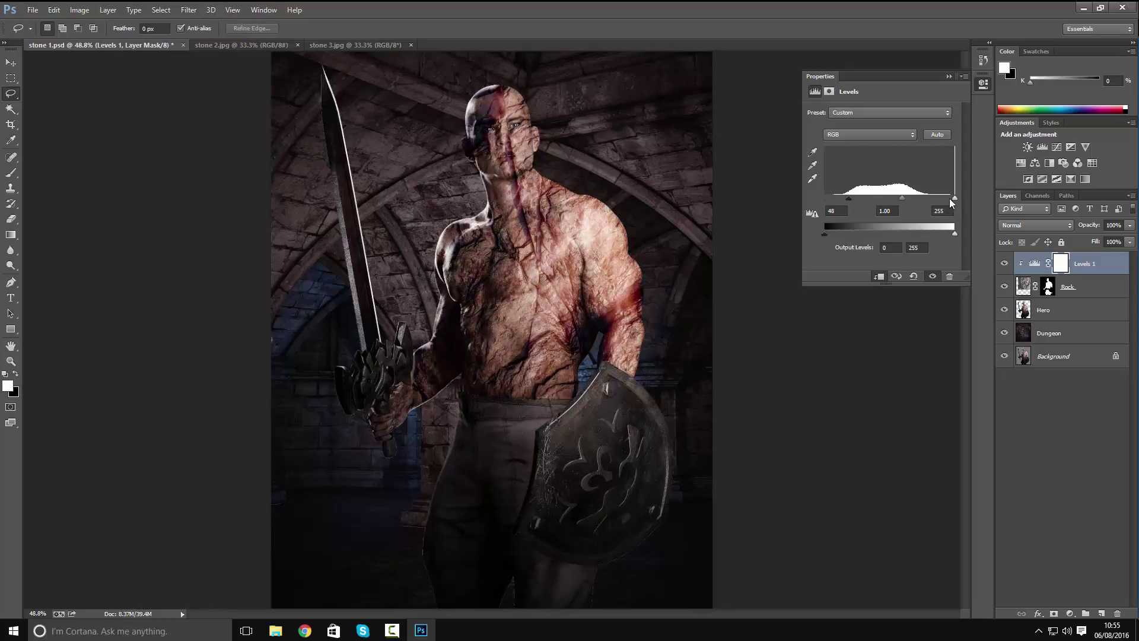
{"action": "left_click_drag", "start_coordinate": [954, 198], "coordinate": [947, 205]}
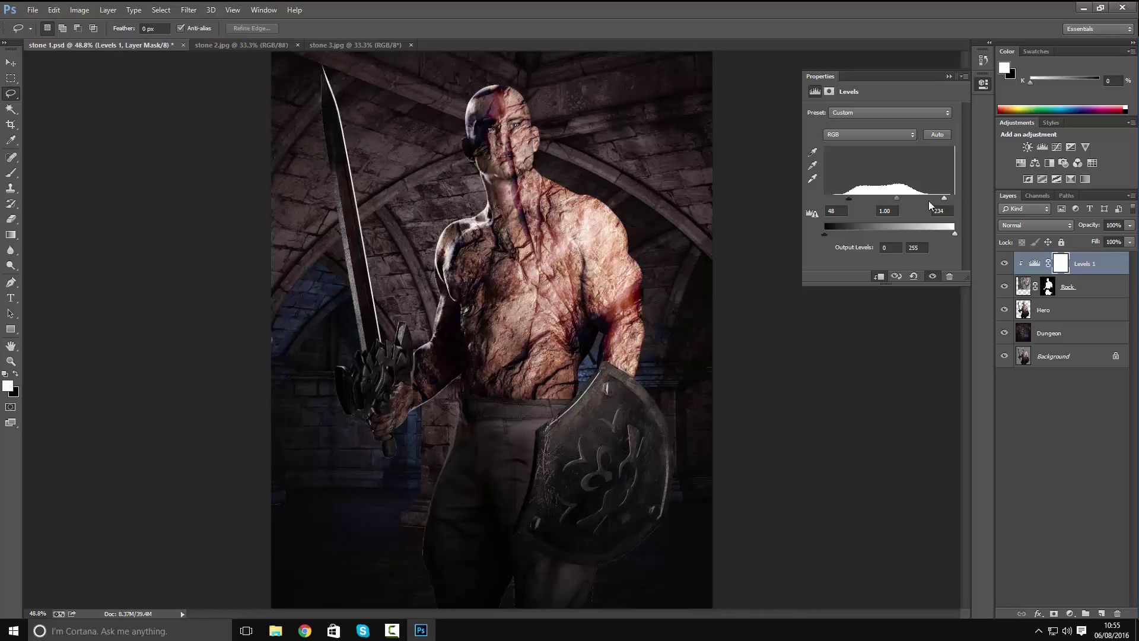
{"action": "mouse_move", "coordinate": [855, 198]}
{"action": "left_mouse_down"}
{"action": "mouse_move", "coordinate": [879, 200]}
{"action": "mouse_move", "coordinate": [857, 199]}
{"action": "left_mouse_up"}
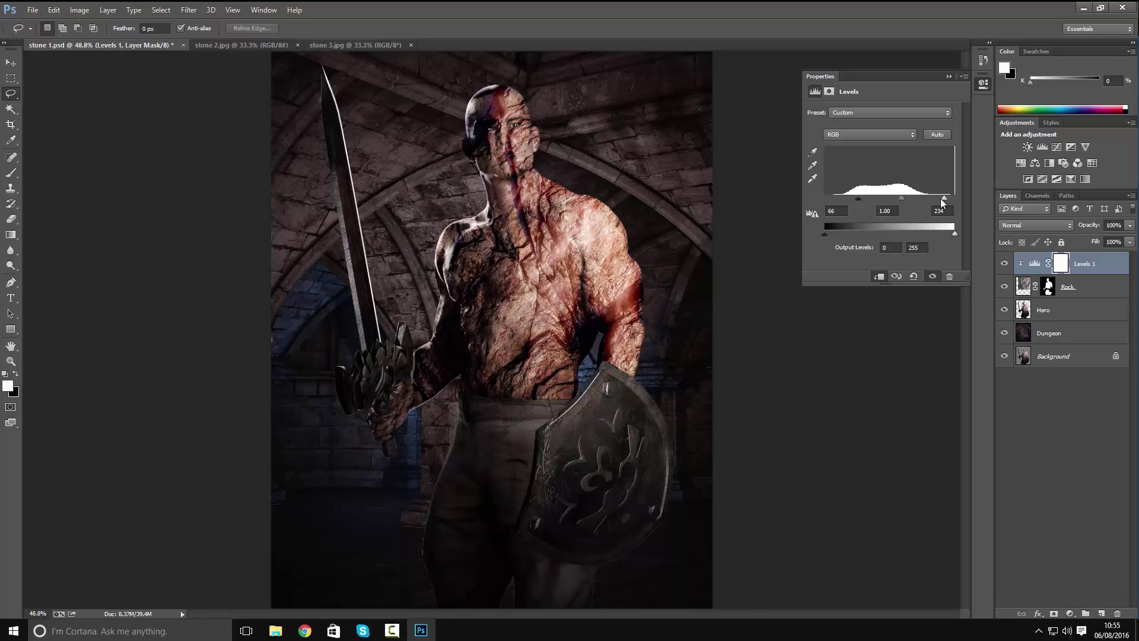
{"action": "left_click_drag", "start_coordinate": [944, 199], "coordinate": [936, 202]}
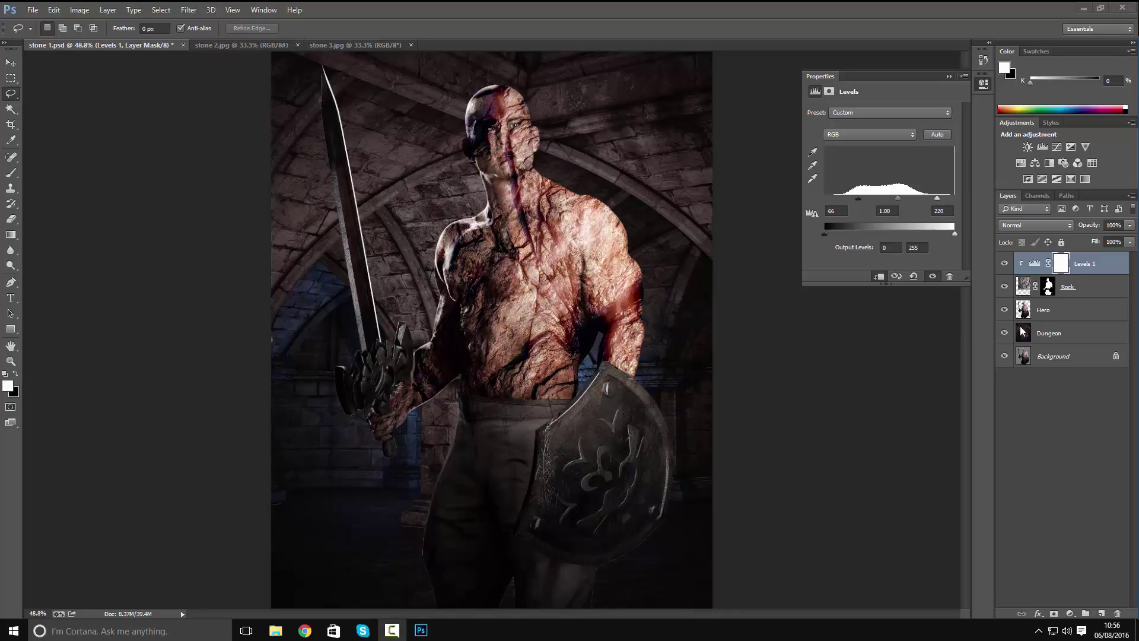
{"action": "left_click", "coordinate": [1023, 287]}
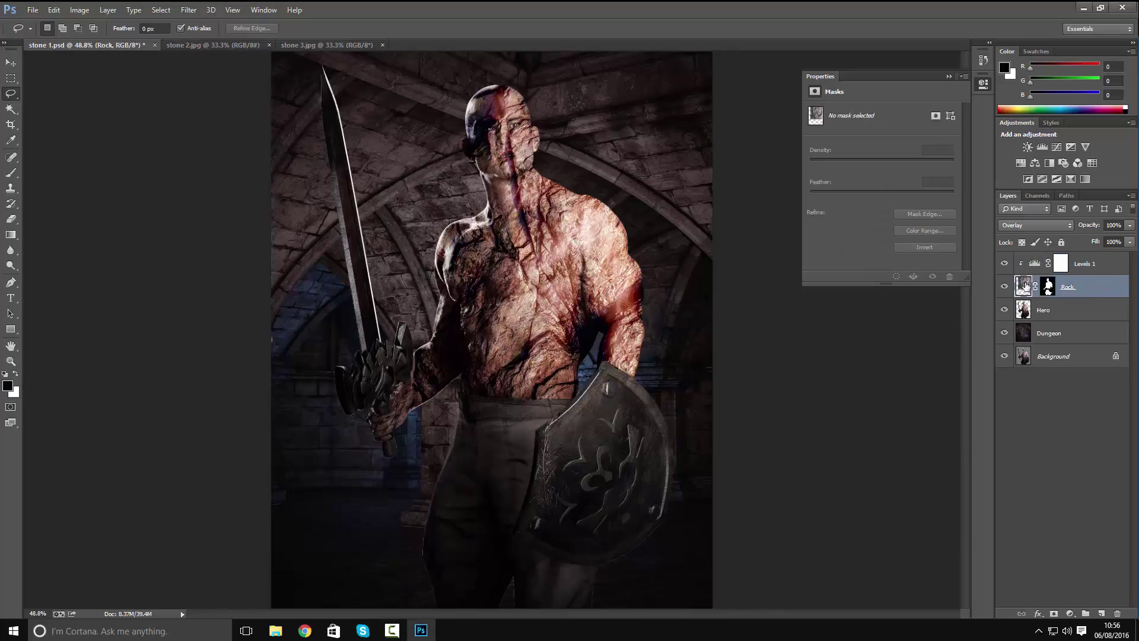
Create a clipped Hue/Saturation 1 layer beneath Levels 1, with all values left at 0.
{"action": "left_click", "coordinate": [114, 11]}
{"action": "mouse_move", "coordinate": [134, 25]}
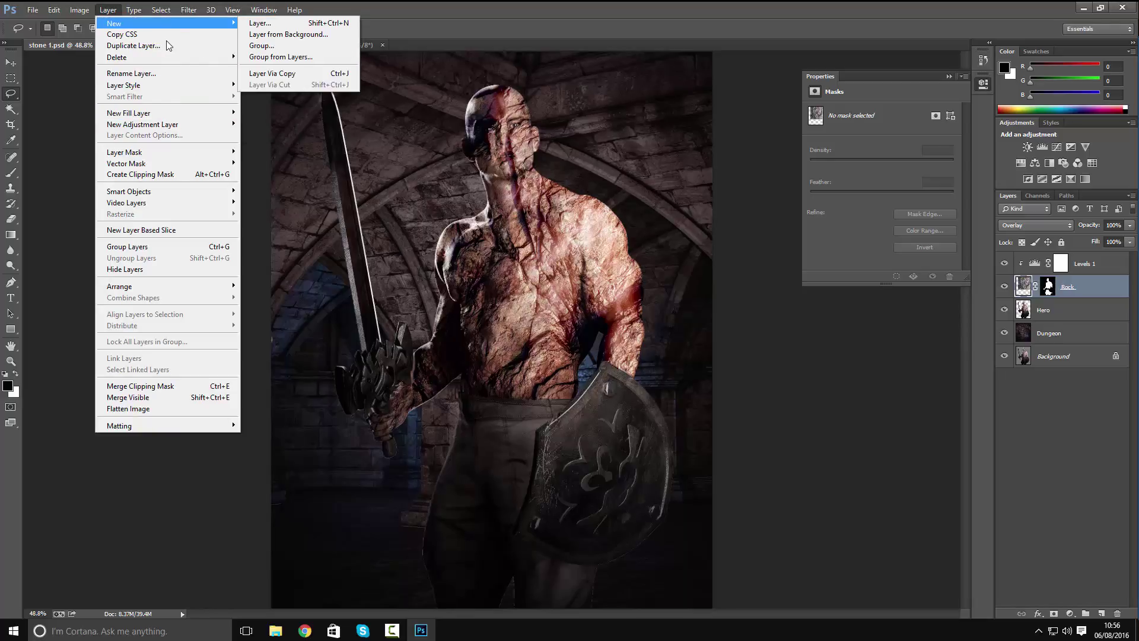
{"action": "mouse_move", "coordinate": [186, 123]}
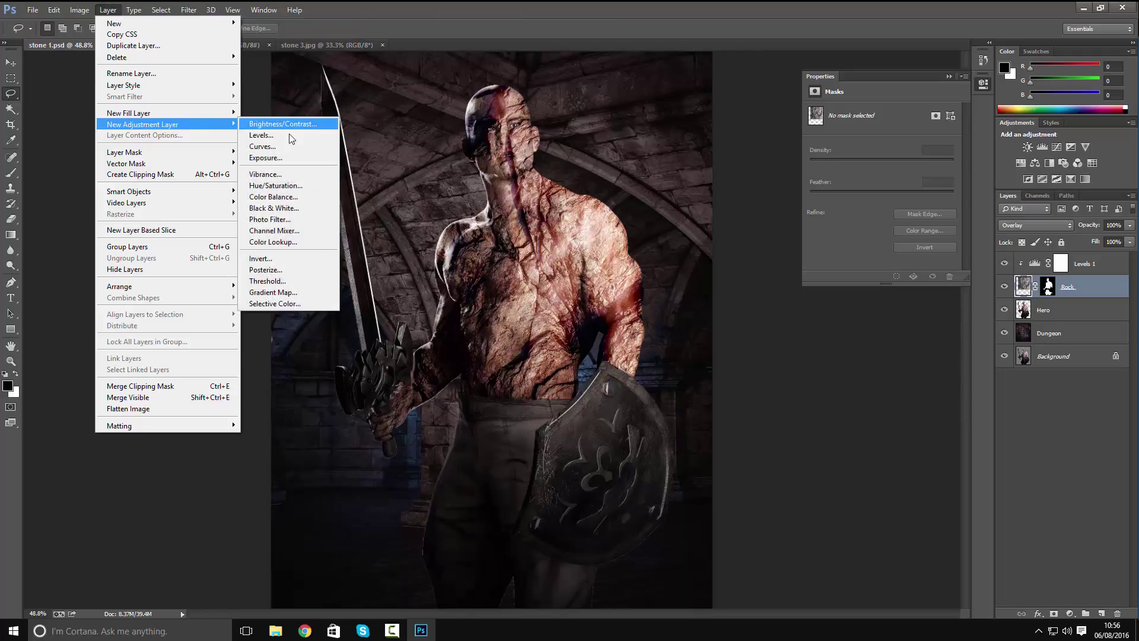
{"action": "left_click", "coordinate": [302, 190]}
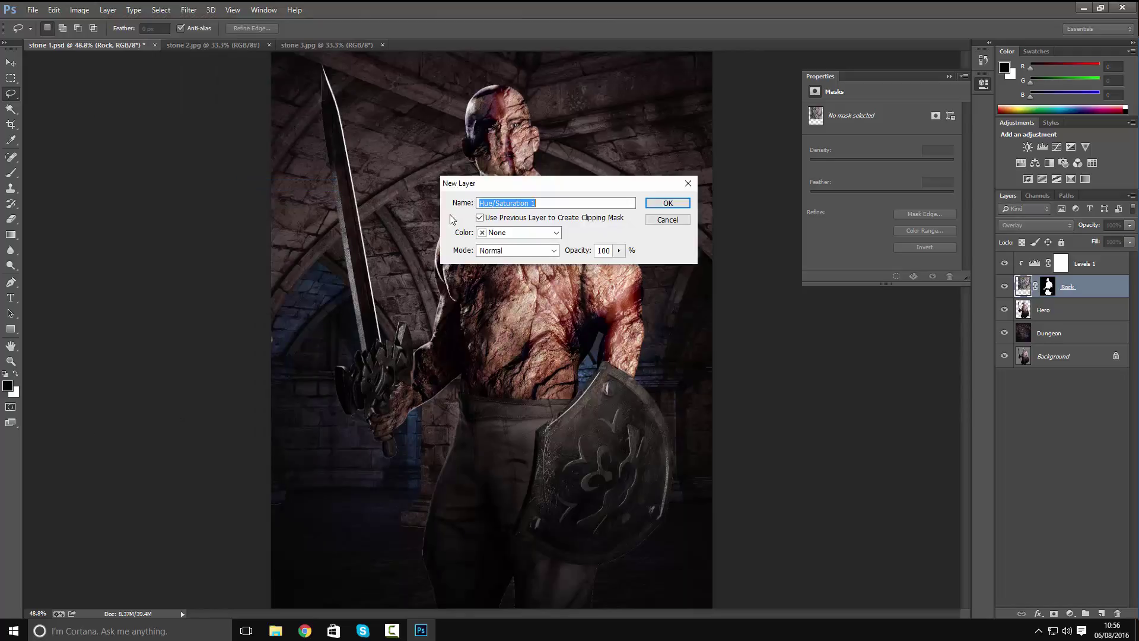
{"action": "left_click", "coordinate": [668, 203]}
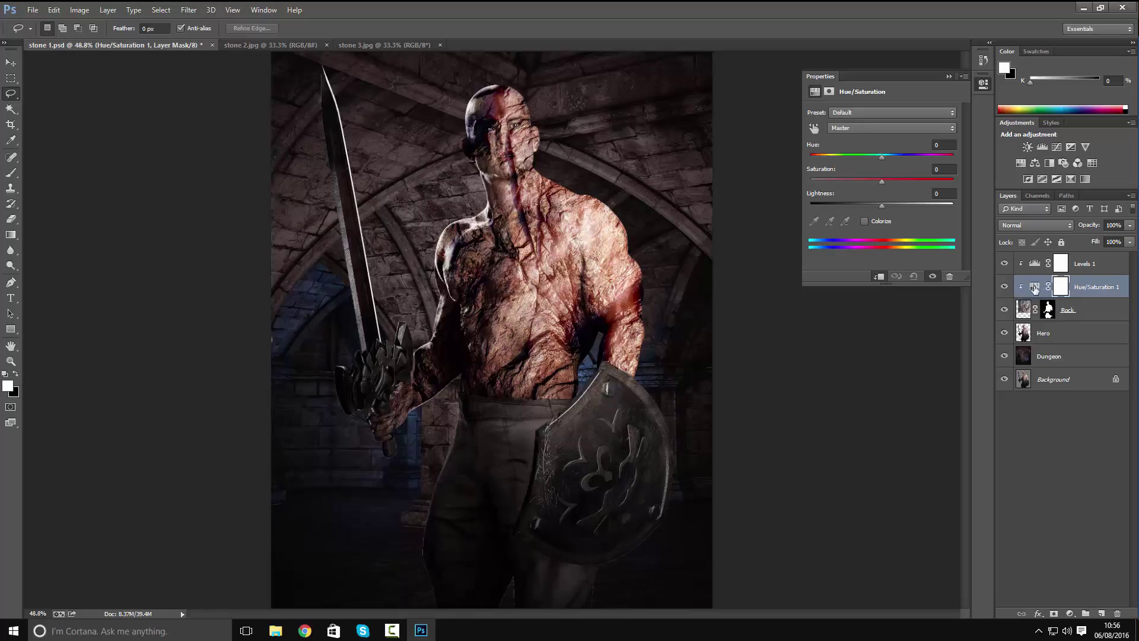
{"action": "right_click", "coordinate": [1092, 290]}
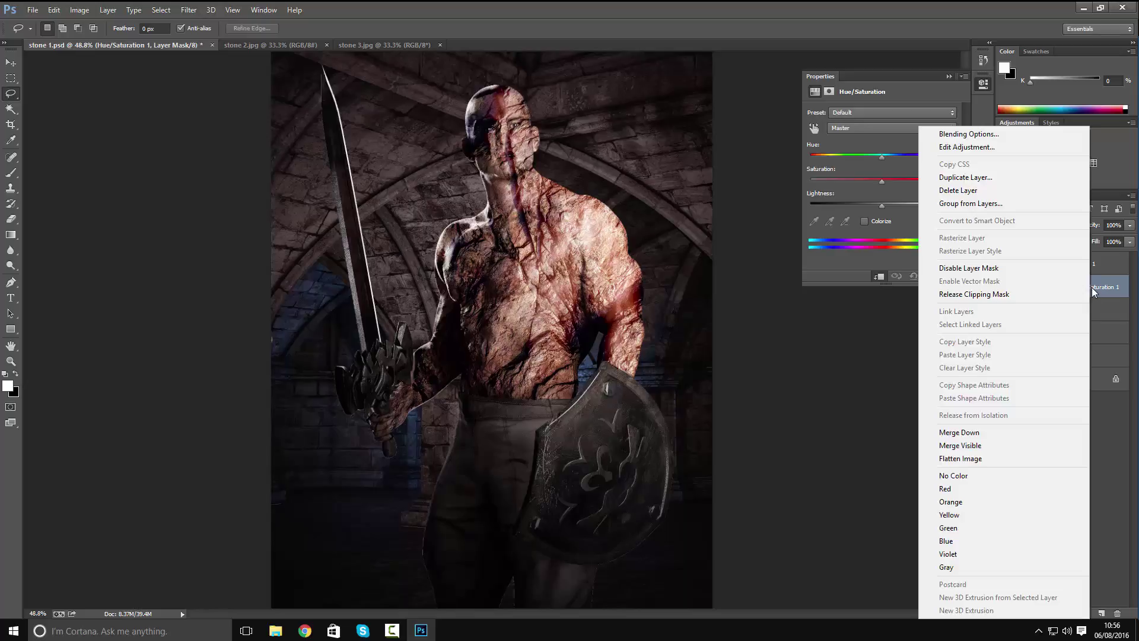
{"action": "left_click", "coordinate": [1092, 293]}
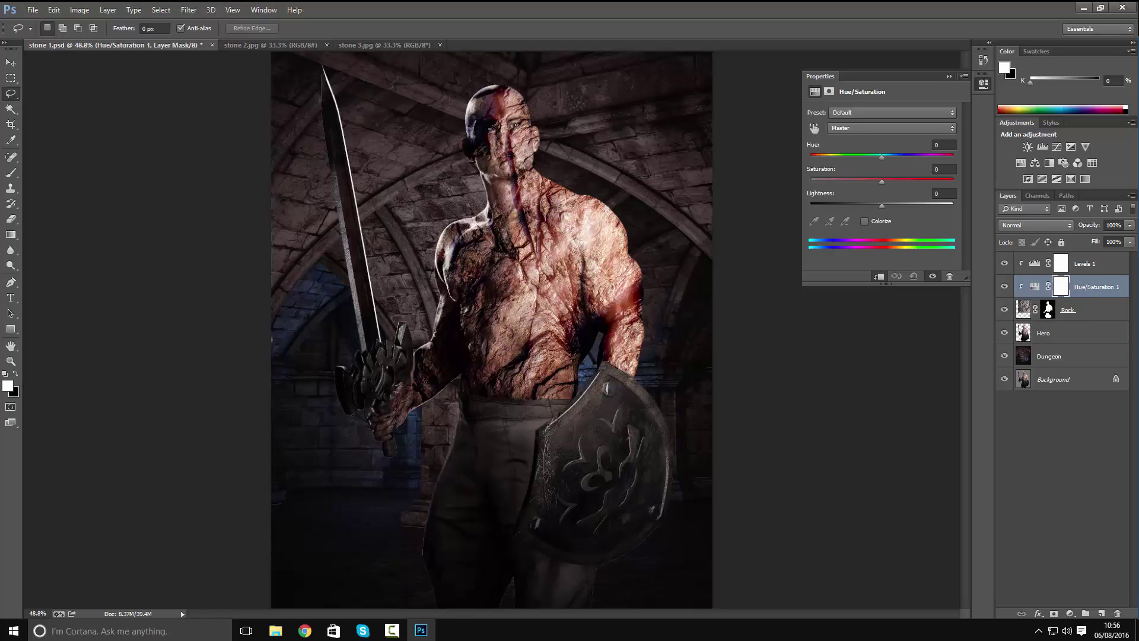
{"action": "key", "text": "F9"}
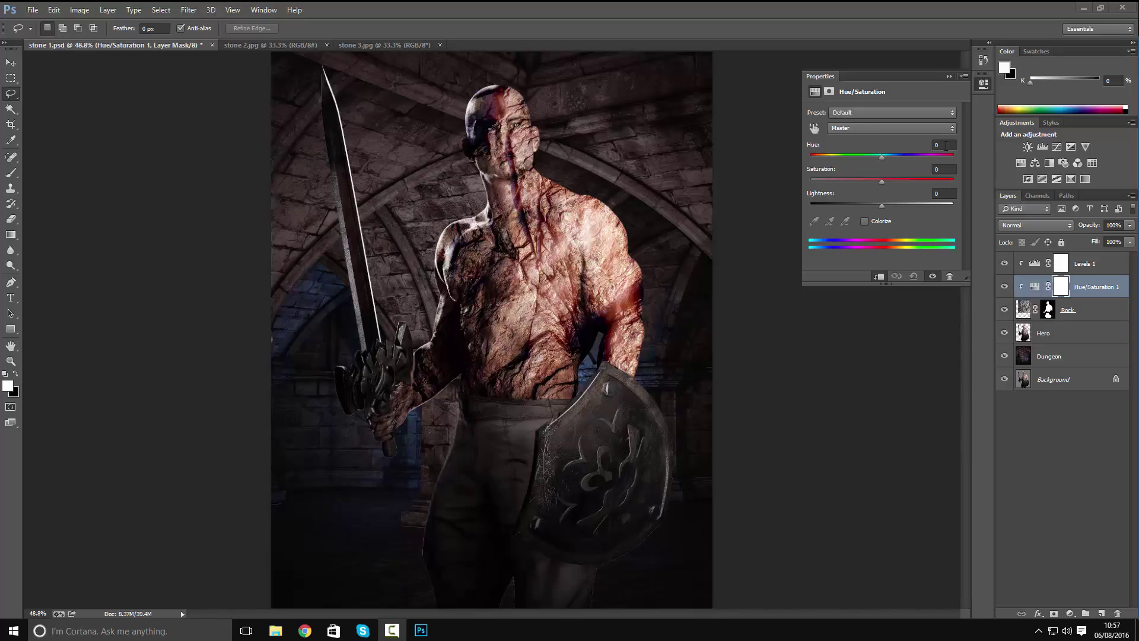
Set the Hue/Saturation 1 hue to +180, dismissing the out-of-range warning.
{"action": "left_click", "coordinate": [882, 158]}
{"action": "left_click_drag", "start_coordinate": [881, 158], "coordinate": [942, 160]}
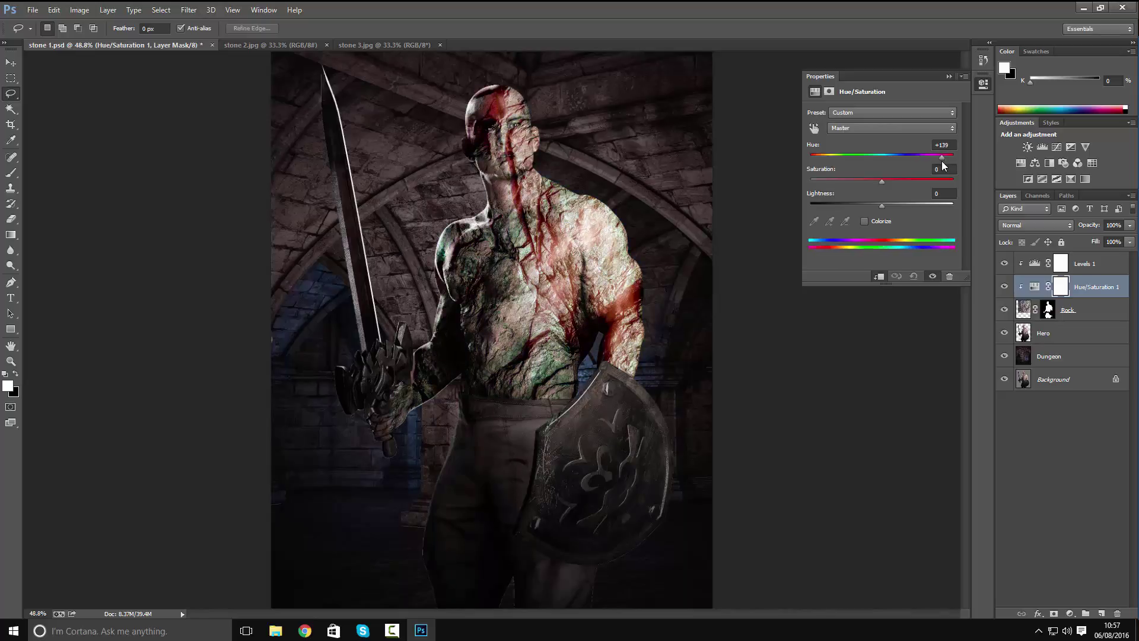
{"action": "mouse_move", "coordinate": [947, 161]}
{"action": "left_mouse_down"}
{"action": "mouse_move", "coordinate": [956, 160]}
{"action": "mouse_move", "coordinate": [945, 153]}
{"action": "left_mouse_up"}
{"action": "left_click", "coordinate": [935, 145]}
{"action": "type", "text": "15"}
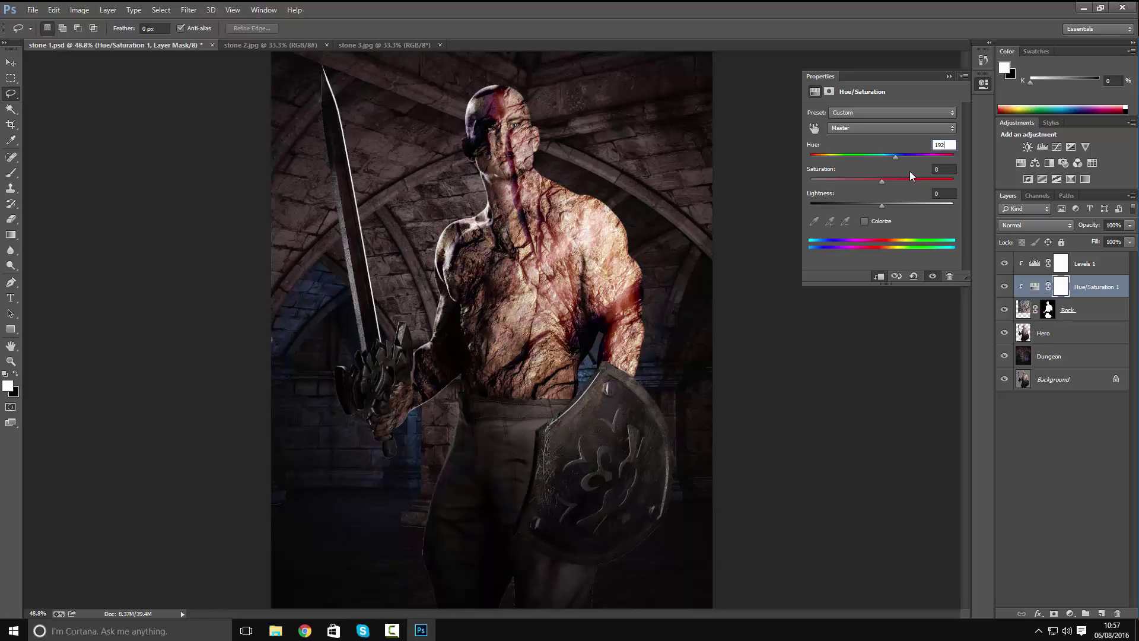
{"action": "type", "text": "2"}
{"action": "key", "text": "Return"}
{"action": "left_click", "coordinate": [570, 238]}
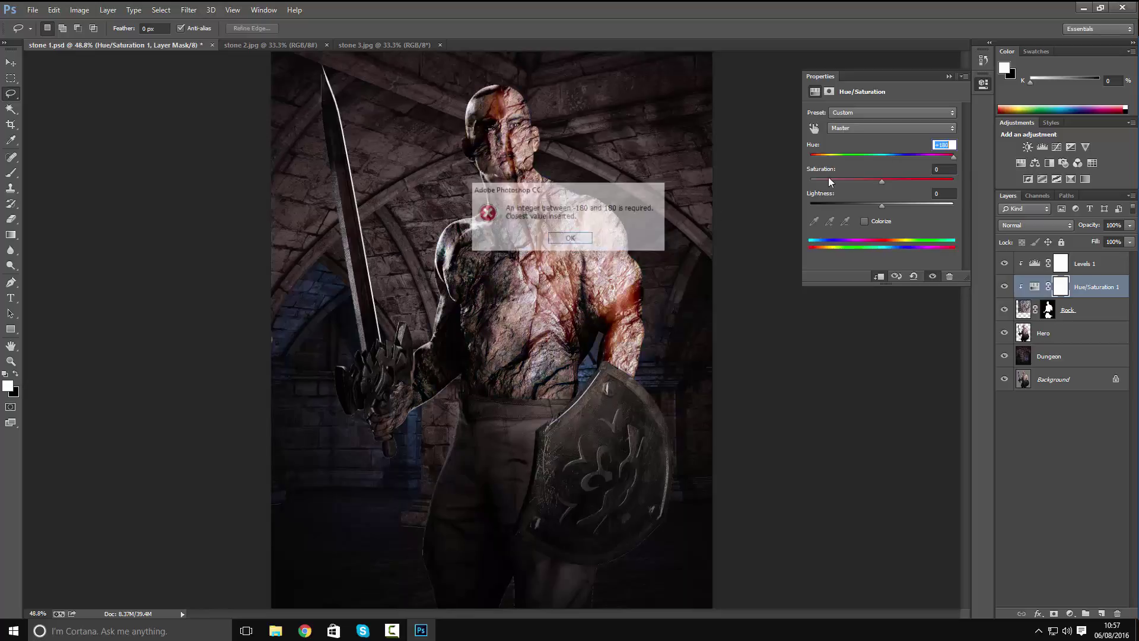
Raise saturation to +35 and switch back to the Rock layer.
{"action": "left_click", "coordinate": [951, 145]}
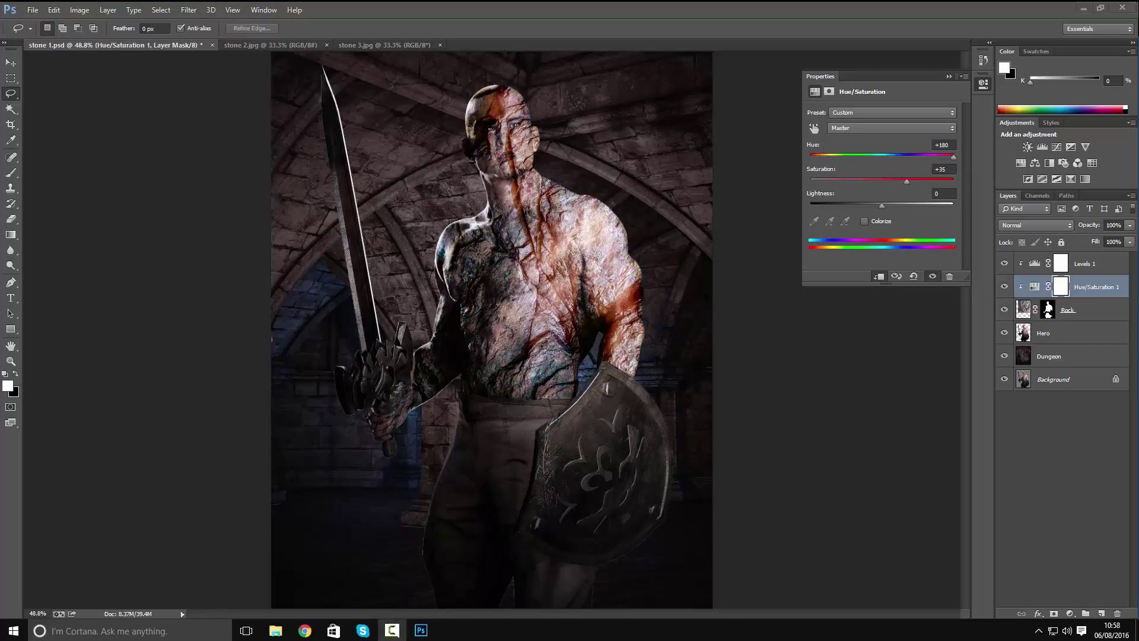
{"action": "left_click", "coordinate": [906, 179]}
{"action": "key", "text": "alt+bracketleft"}
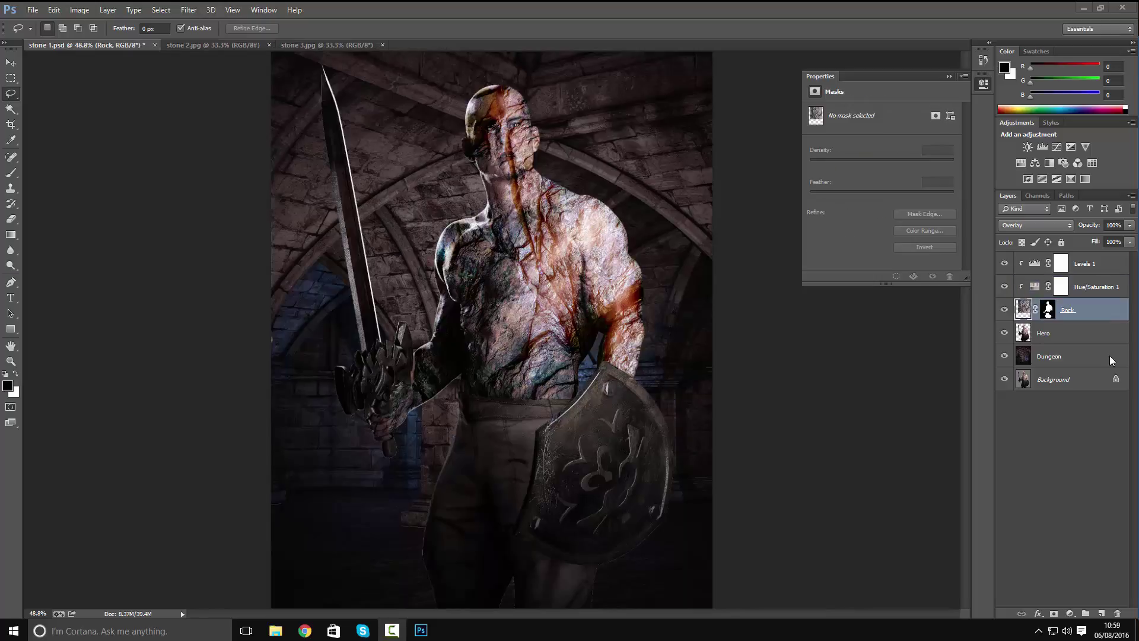
Open Rock's Layer Style and Alt-split This Layer's white Blend If slider to 253/255.
{"action": "double_click", "coordinate": [1025, 309]}
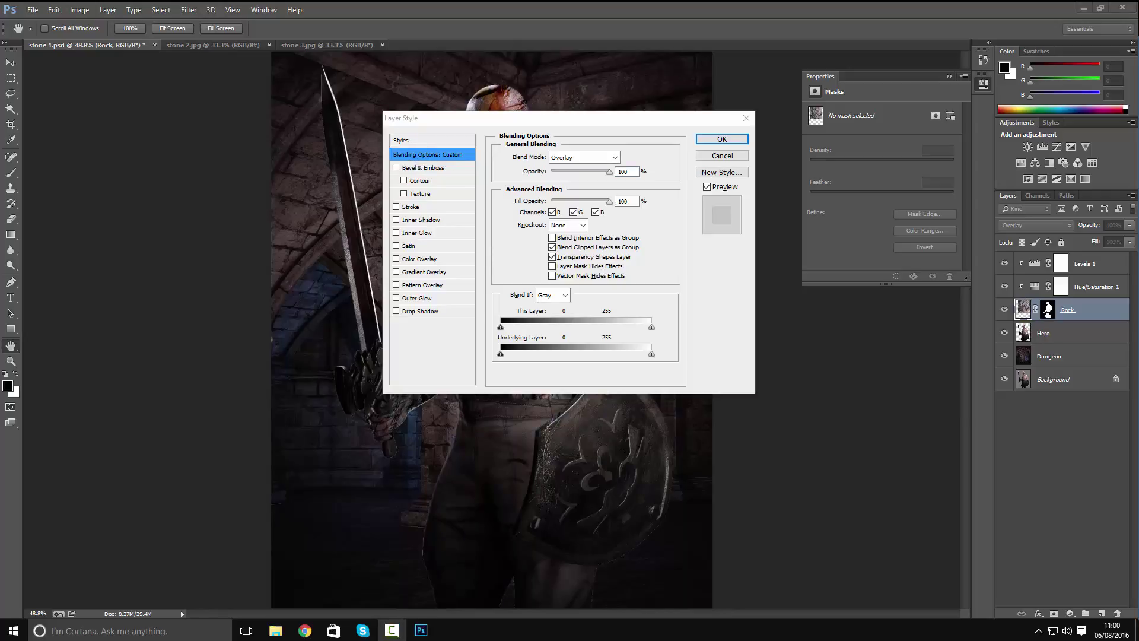
{"action": "key", "text": "alt"}
{"action": "left_click", "coordinate": [650, 328], "text": "alt"}
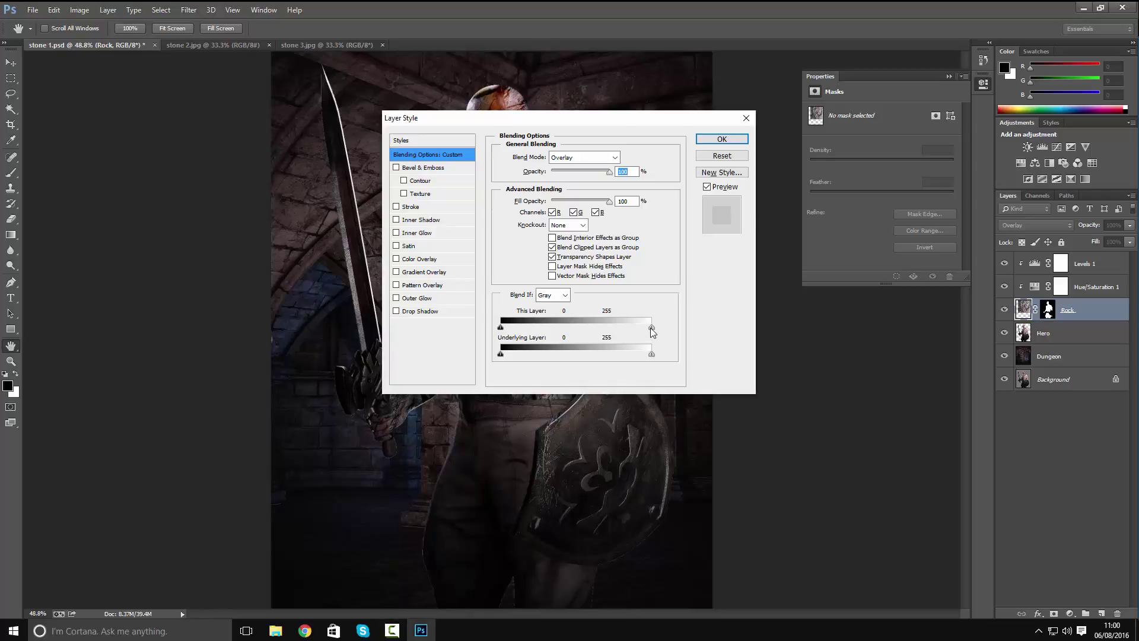
{"action": "left_click_drag", "start_coordinate": [650, 327], "coordinate": [650, 327]}
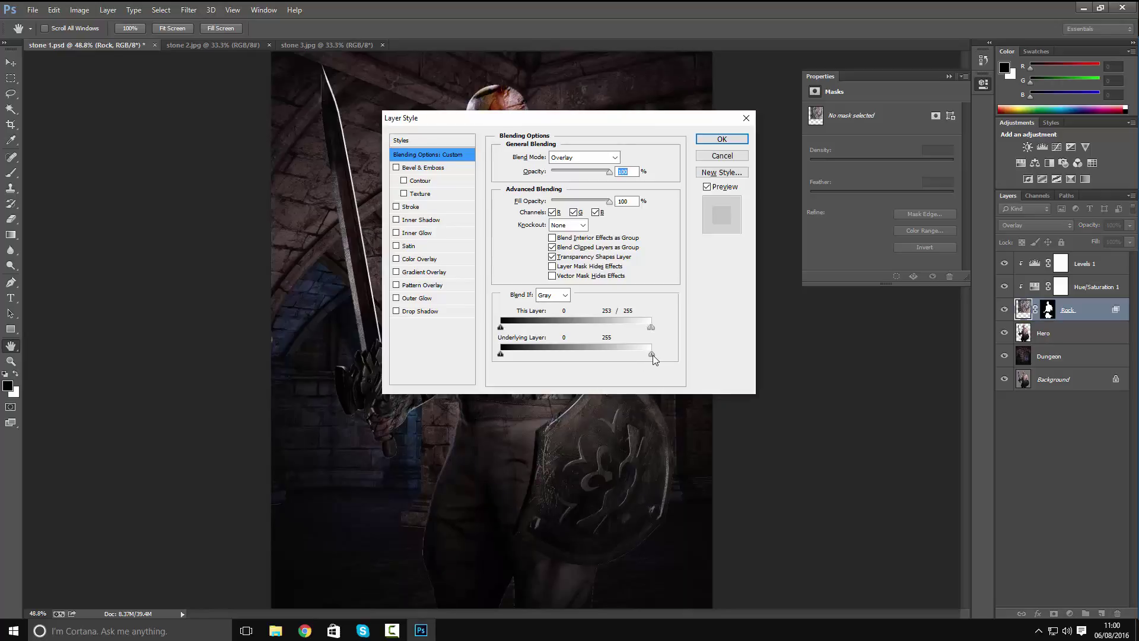
{"action": "key", "text": "alt"}
{"action": "key", "text": "alt"}
{"action": "key", "text": "alt"}
{"action": "key", "text": "alt"}
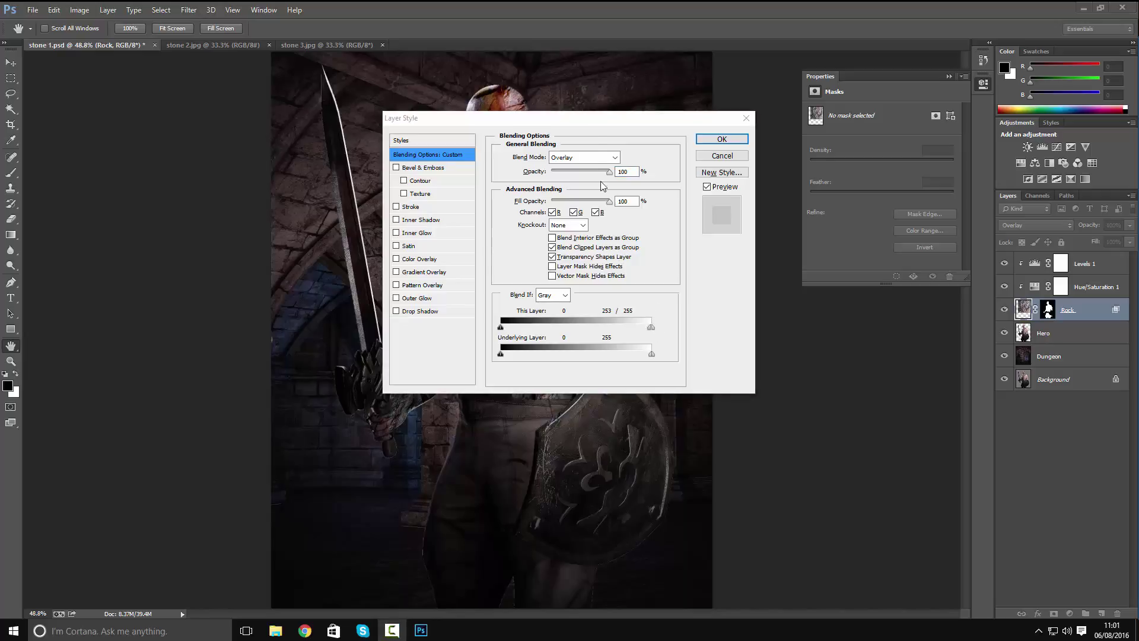
Set Blend If white splits to This Layer 157/255 and Underlying Layer 189/255, then apply.
{"action": "left_click_drag", "start_coordinate": [599, 124], "coordinate": [818, 113]}
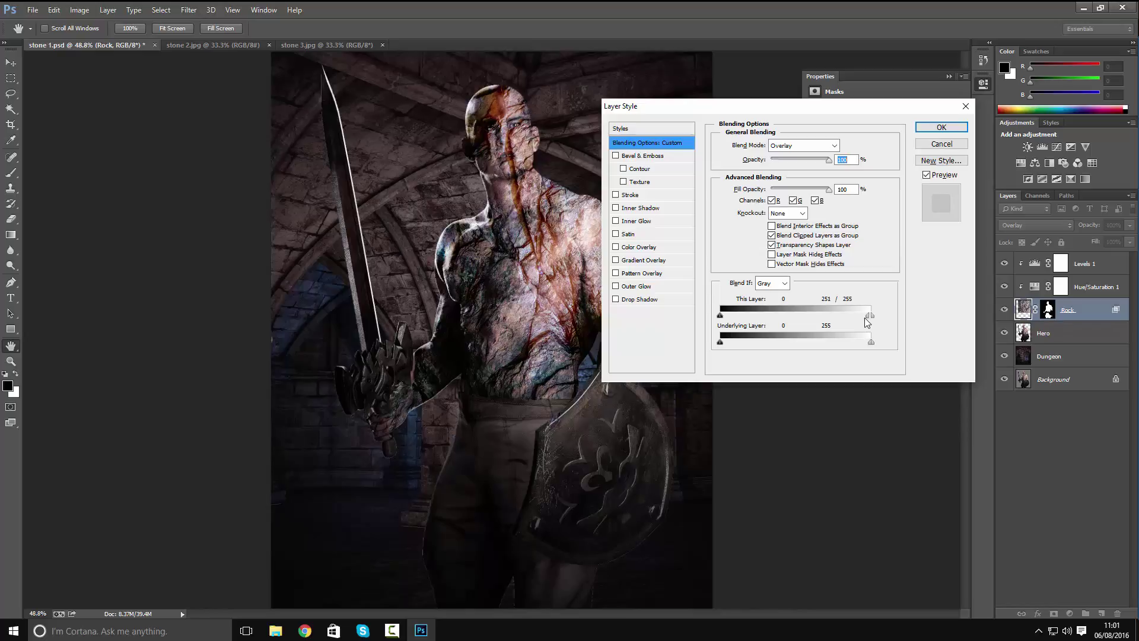
{"action": "left_click_drag", "start_coordinate": [845, 318], "coordinate": [759, 313]}
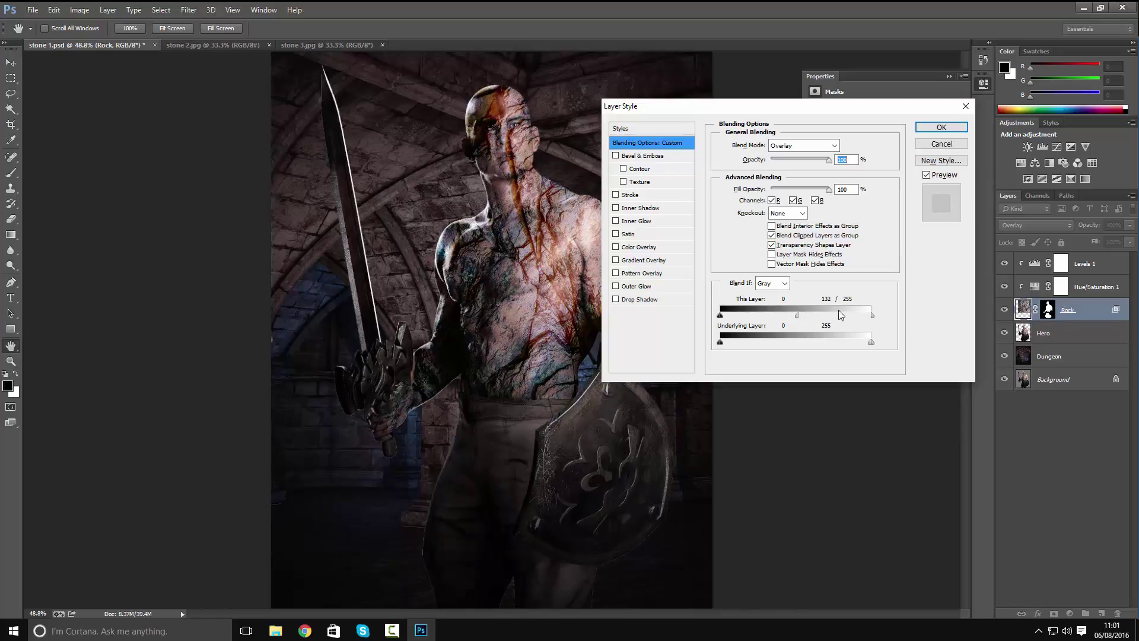
{"action": "left_click_drag", "start_coordinate": [839, 311], "coordinate": [877, 311]}
{"action": "mouse_move", "coordinate": [806, 316]}
{"action": "left_mouse_down"}
{"action": "mouse_move", "coordinate": [705, 314]}
{"action": "mouse_move", "coordinate": [818, 306]}
{"action": "left_mouse_up"}
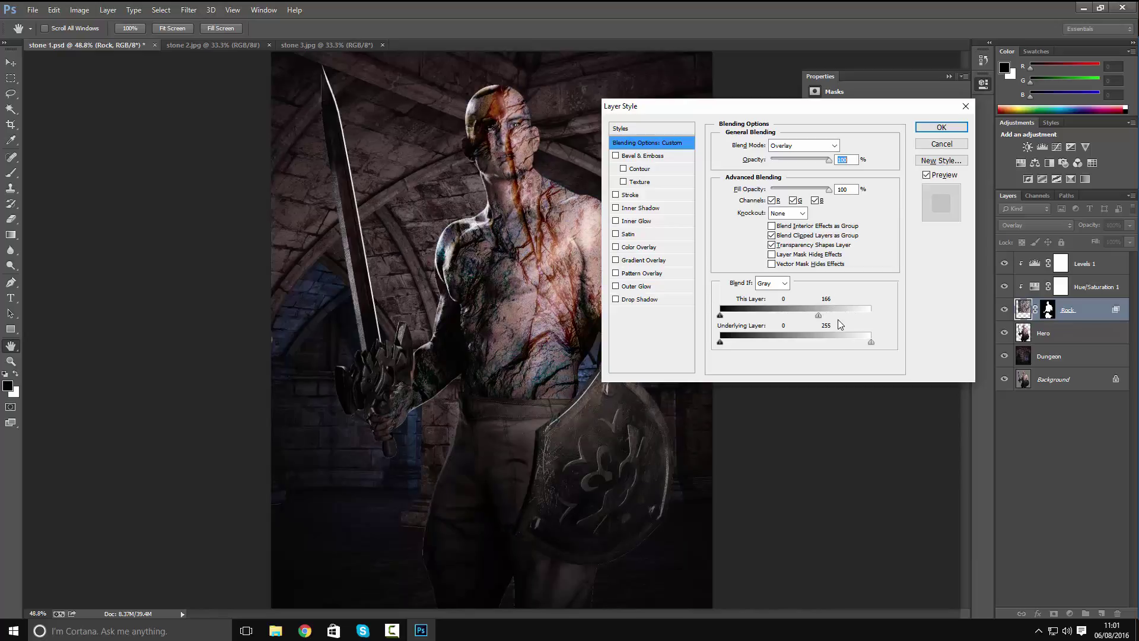
{"action": "mouse_move", "coordinate": [869, 343]}
{"action": "left_mouse_down"}
{"action": "mouse_move", "coordinate": [774, 339]}
{"action": "mouse_move", "coordinate": [845, 338]}
{"action": "mouse_move", "coordinate": [832, 339]}
{"action": "mouse_move", "coordinate": [872, 320]}
{"action": "left_mouse_up"}
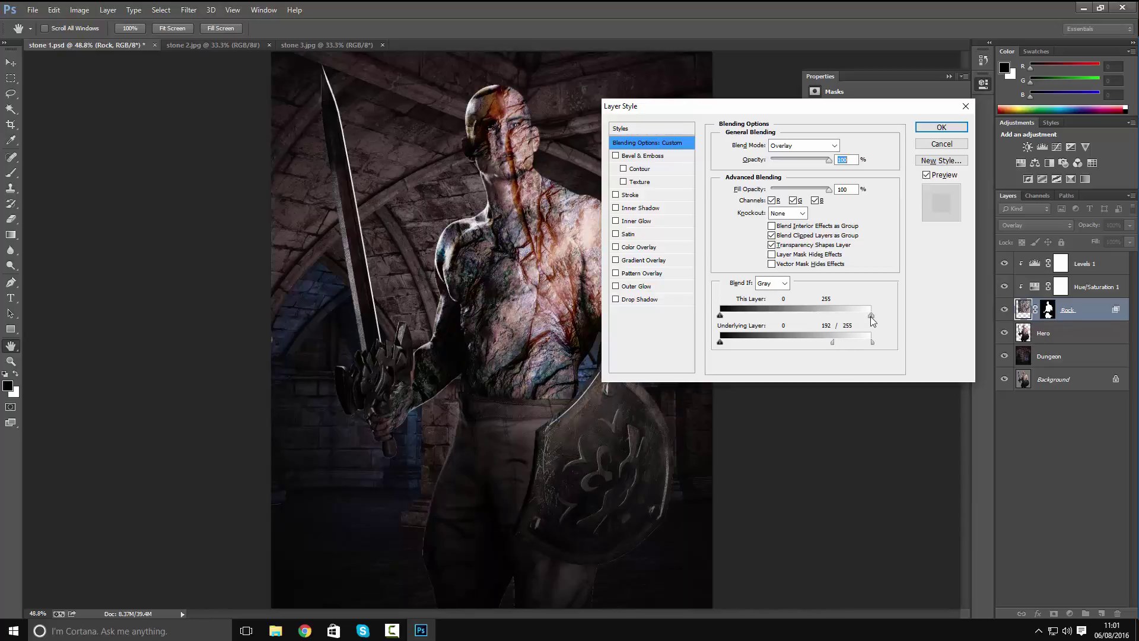
{"action": "key", "text": "alt"}
{"action": "left_click_drag", "start_coordinate": [870, 318], "coordinate": [816, 320]}
{"action": "mouse_move", "coordinate": [814, 343]}
{"action": "left_mouse_down"}
{"action": "mouse_move", "coordinate": [793, 344]}
{"action": "mouse_move", "coordinate": [852, 340]}
{"action": "mouse_move", "coordinate": [804, 343]}
{"action": "mouse_move", "coordinate": [846, 342]}
{"action": "mouse_move", "coordinate": [833, 318]}
{"action": "mouse_move", "coordinate": [852, 319]}
{"action": "mouse_move", "coordinate": [815, 323]}
{"action": "left_mouse_up"}
{"action": "left_click", "coordinate": [942, 129]}
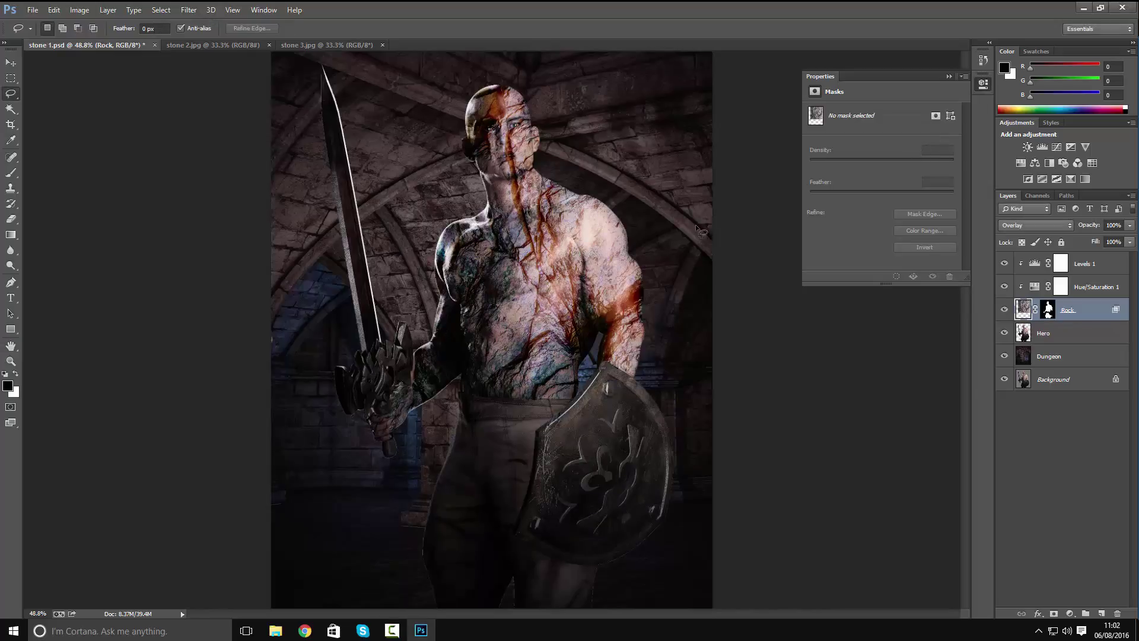
Apply Unsharp Mask to Rock with Amount 25%, Radius 25 pixels and Threshold 0.
{"action": "left_click", "coordinate": [189, 10]}
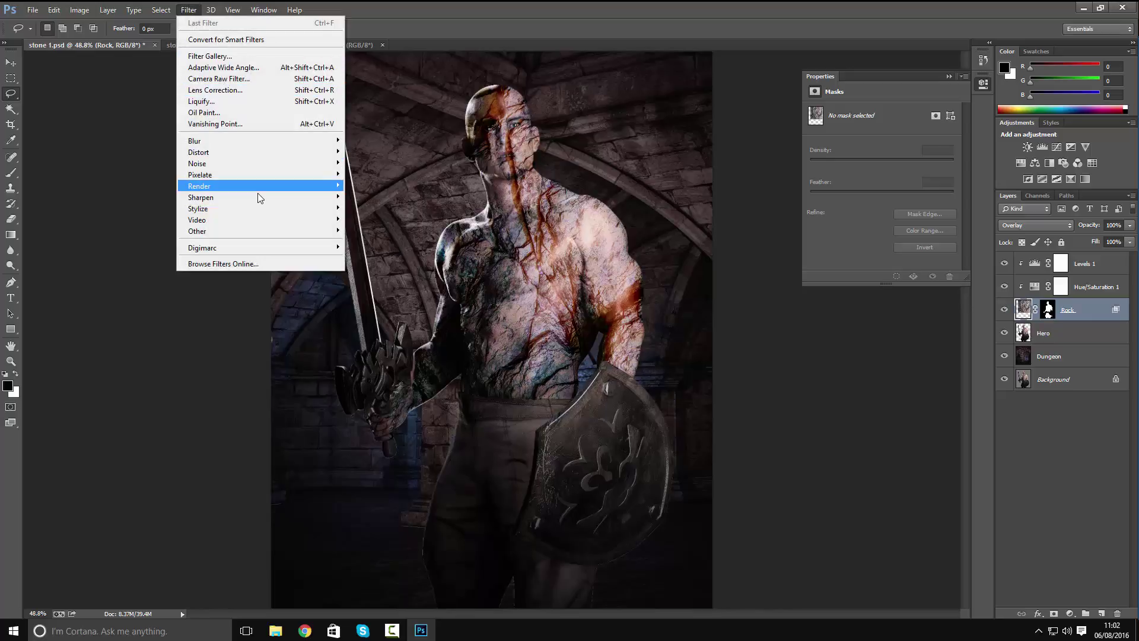
{"action": "mouse_move", "coordinate": [257, 196]}
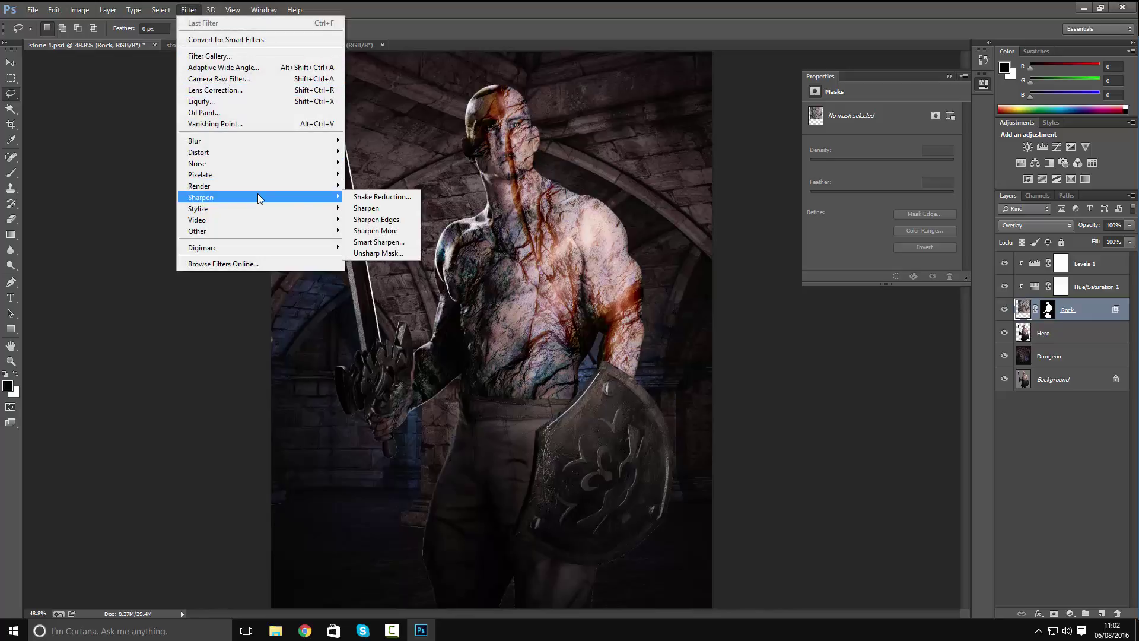
{"action": "left_click", "coordinate": [380, 252]}
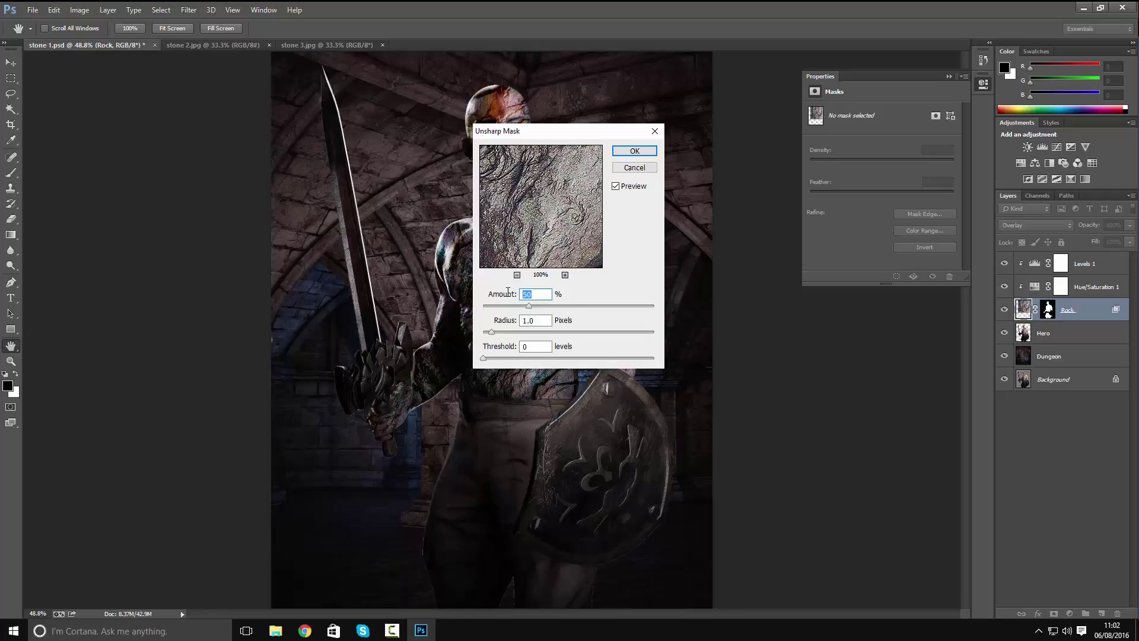
{"action": "type", "text": "25"}
{"action": "key", "text": "Tab"}
{"action": "type", "text": "25"}
{"action": "left_click", "coordinate": [635, 151]}
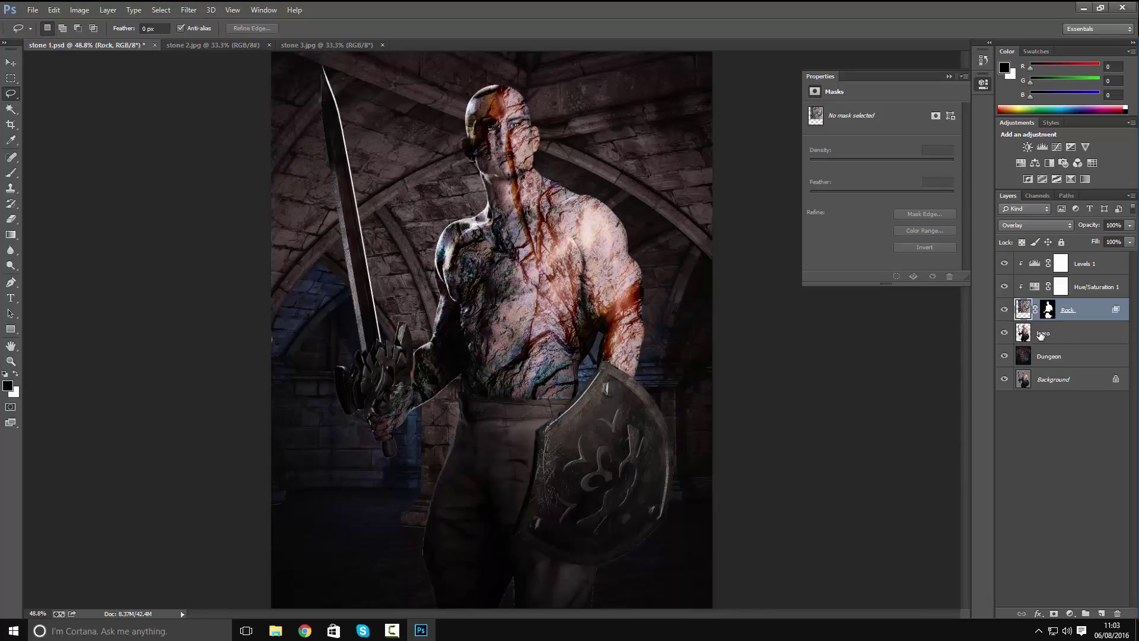
Select the Hero layer and add a Levels 2 adjustment layer at default levels.
{"action": "left_click", "coordinate": [1028, 336]}
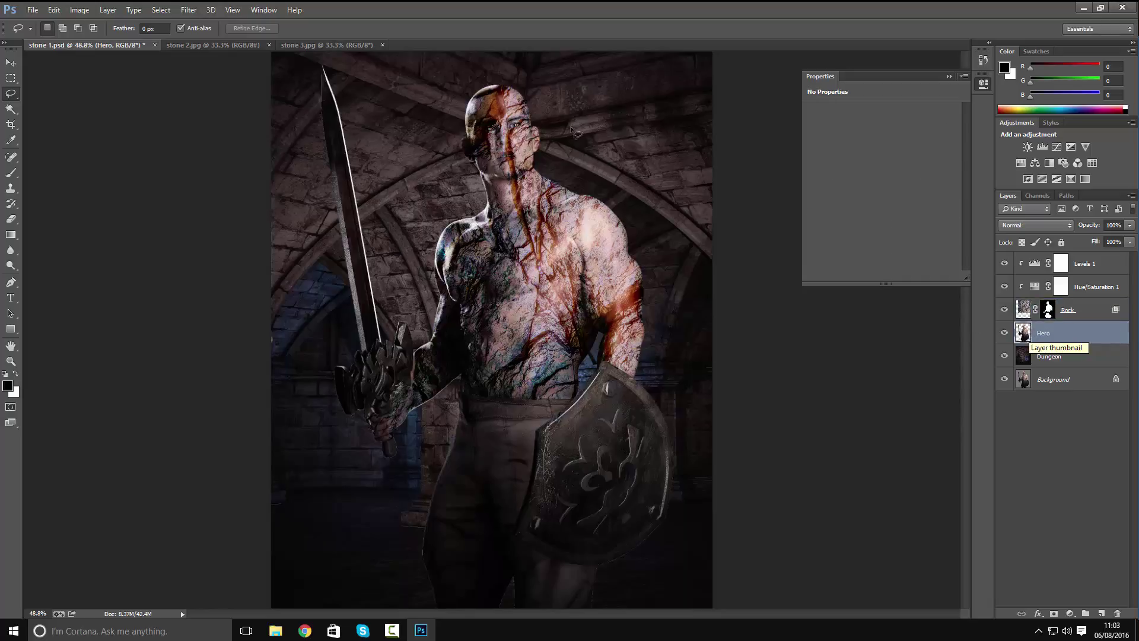
{"action": "left_click", "coordinate": [107, 11]}
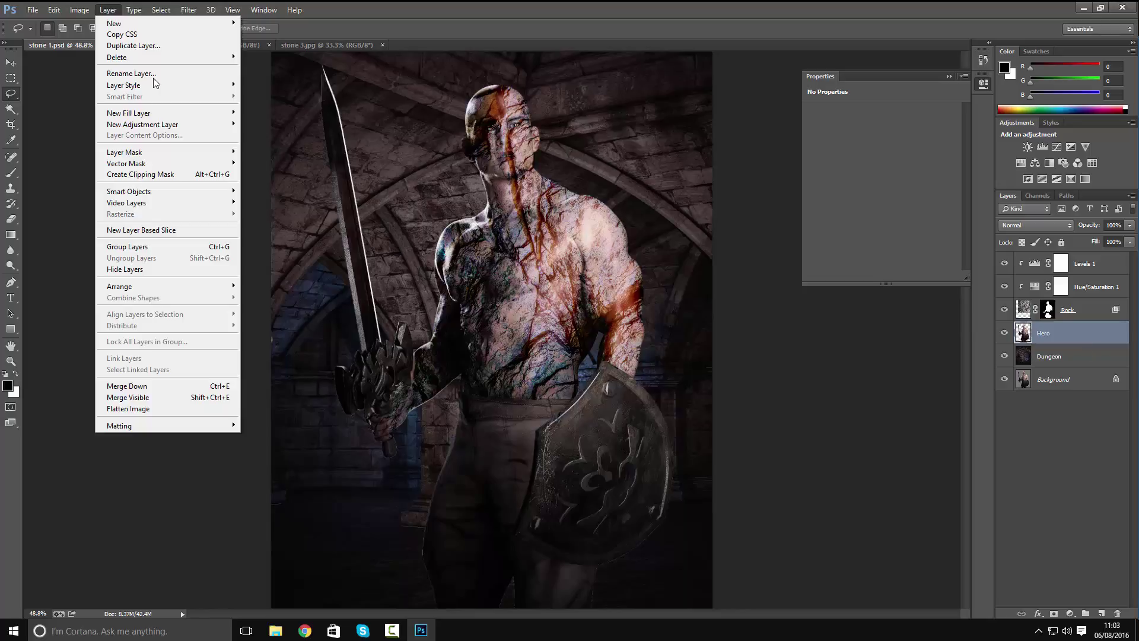
{"action": "mouse_move", "coordinate": [191, 124]}
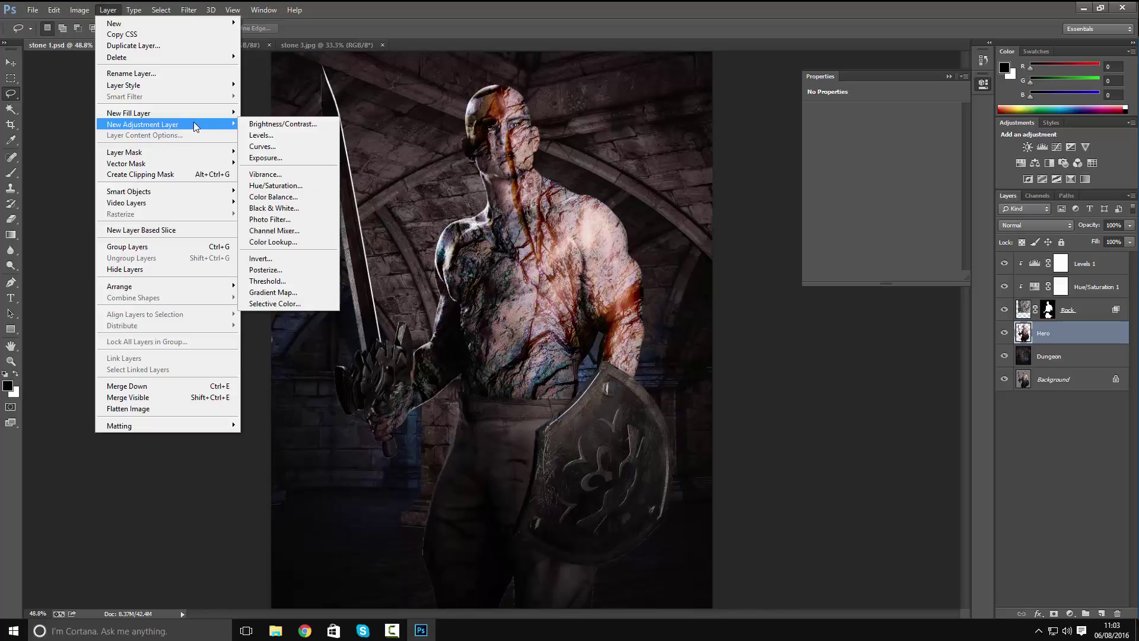
{"action": "left_click", "coordinate": [257, 136]}
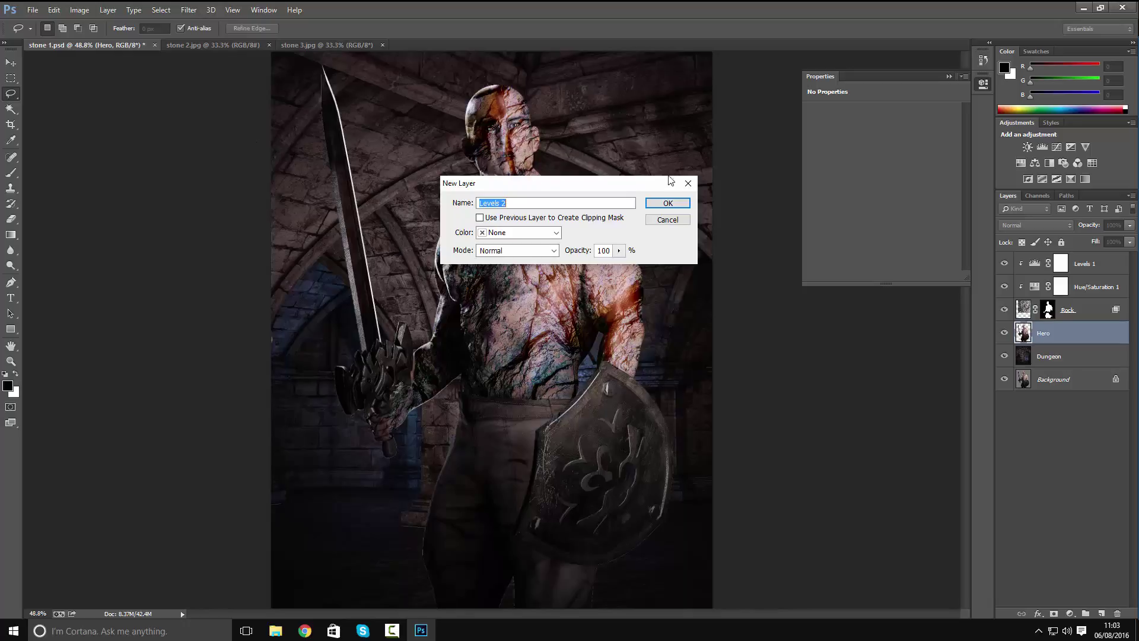
{"action": "left_click", "coordinate": [667, 203]}
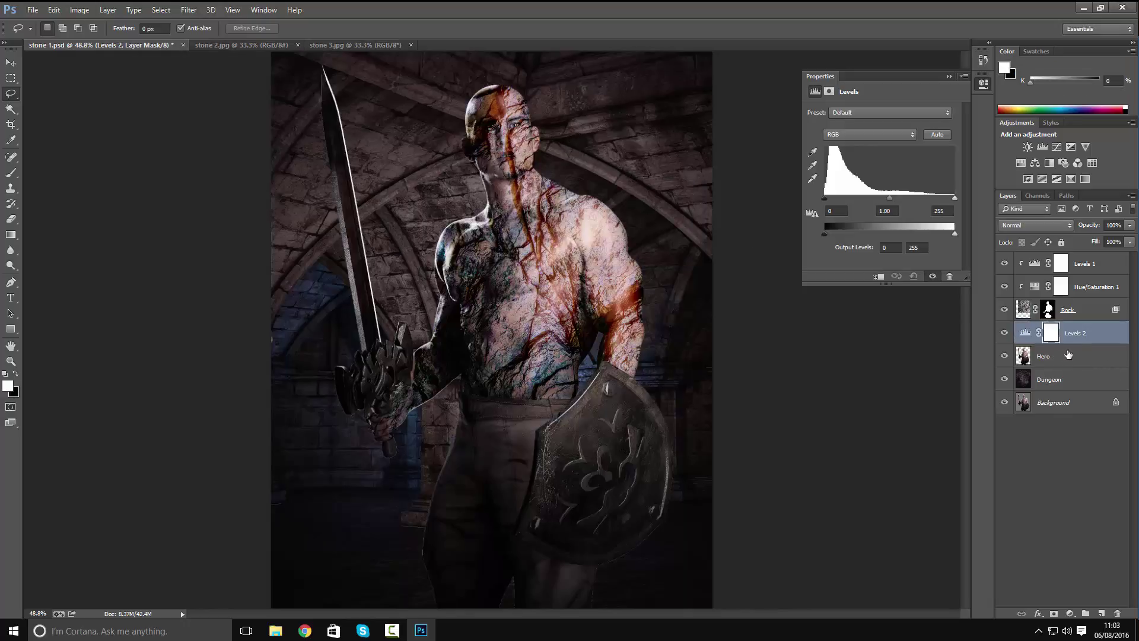
Clip Levels 2 to Hero, set input levels 42, 1.00 and 223, and nudge the rock down slightly.
{"action": "right_click", "coordinate": [1083, 337]}
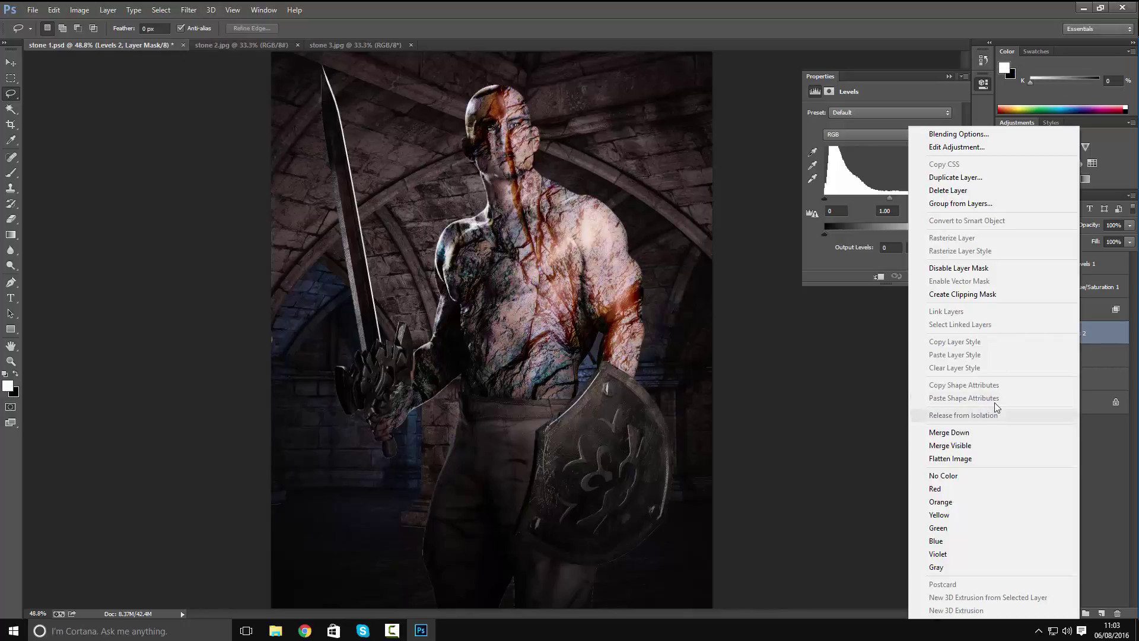
{"action": "left_click", "coordinate": [962, 295]}
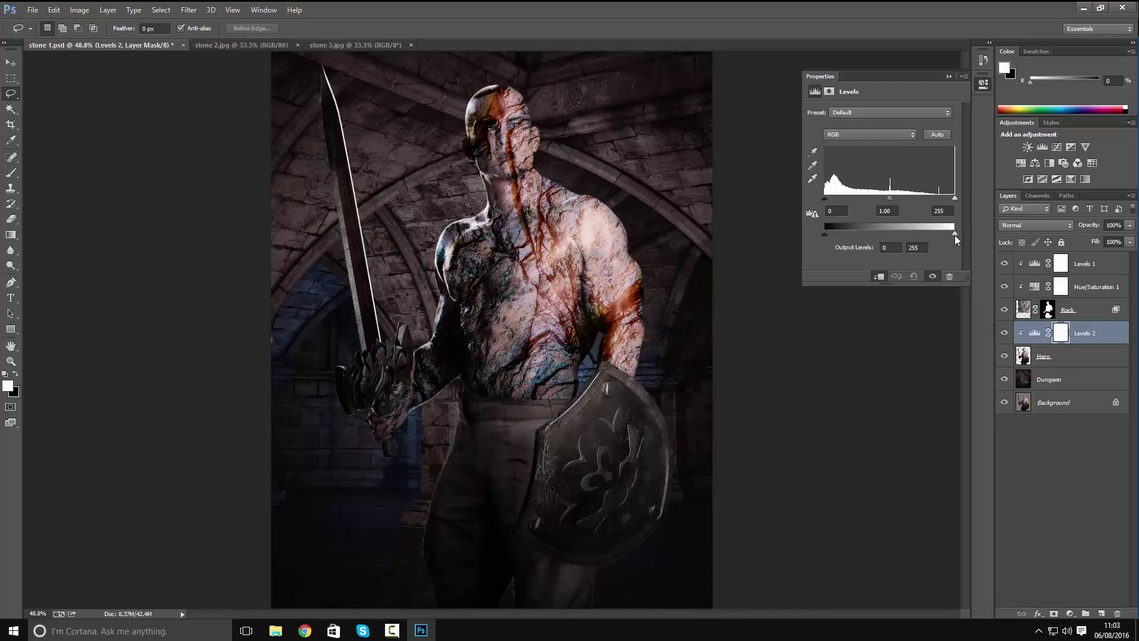
{"action": "mouse_move", "coordinate": [955, 235]}
{"action": "left_mouse_down"}
{"action": "mouse_move", "coordinate": [897, 237]}
{"action": "mouse_move", "coordinate": [975, 242]}
{"action": "left_mouse_up"}
{"action": "mouse_move", "coordinate": [955, 198]}
{"action": "left_mouse_down"}
{"action": "mouse_move", "coordinate": [929, 202]}
{"action": "mouse_move", "coordinate": [942, 202]}
{"action": "left_mouse_up"}
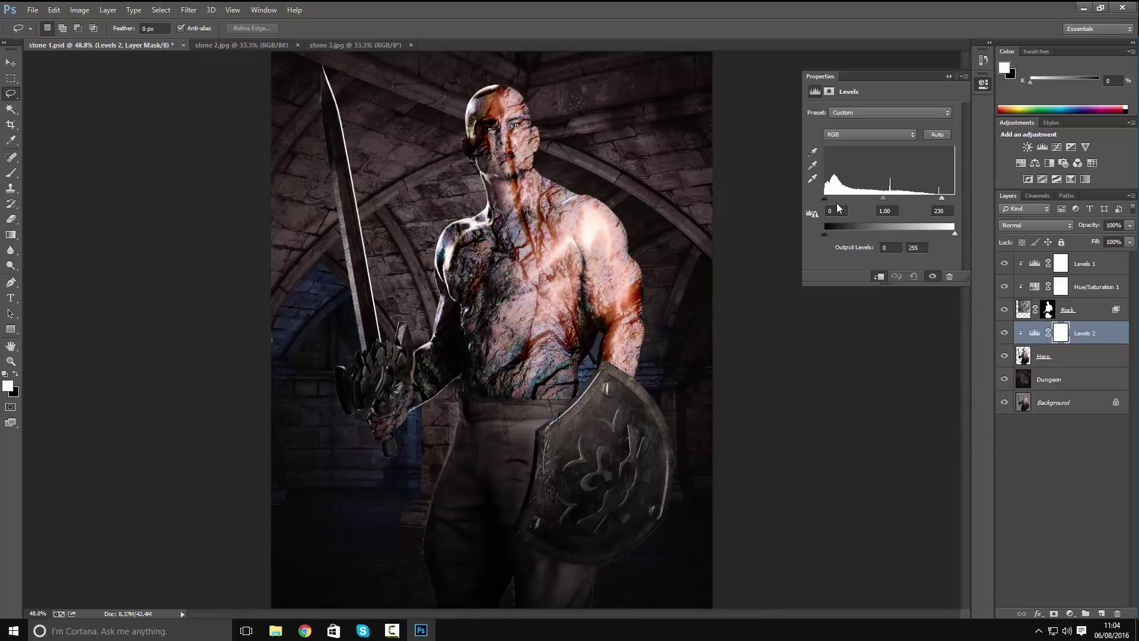
{"action": "left_click_drag", "start_coordinate": [825, 200], "coordinate": [852, 200]}
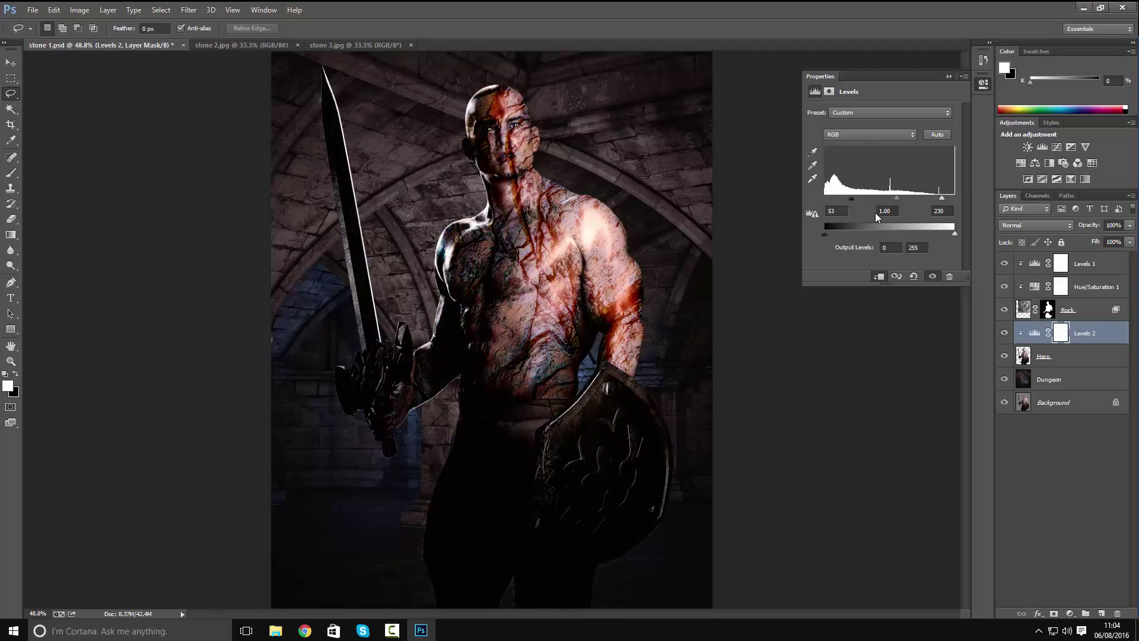
{"action": "mouse_move", "coordinate": [943, 203]}
{"action": "left_mouse_down"}
{"action": "mouse_move", "coordinate": [958, 198]}
{"action": "mouse_move", "coordinate": [938, 200]}
{"action": "left_mouse_up"}
{"action": "left_click_drag", "start_coordinate": [935, 202], "coordinate": [936, 199]}
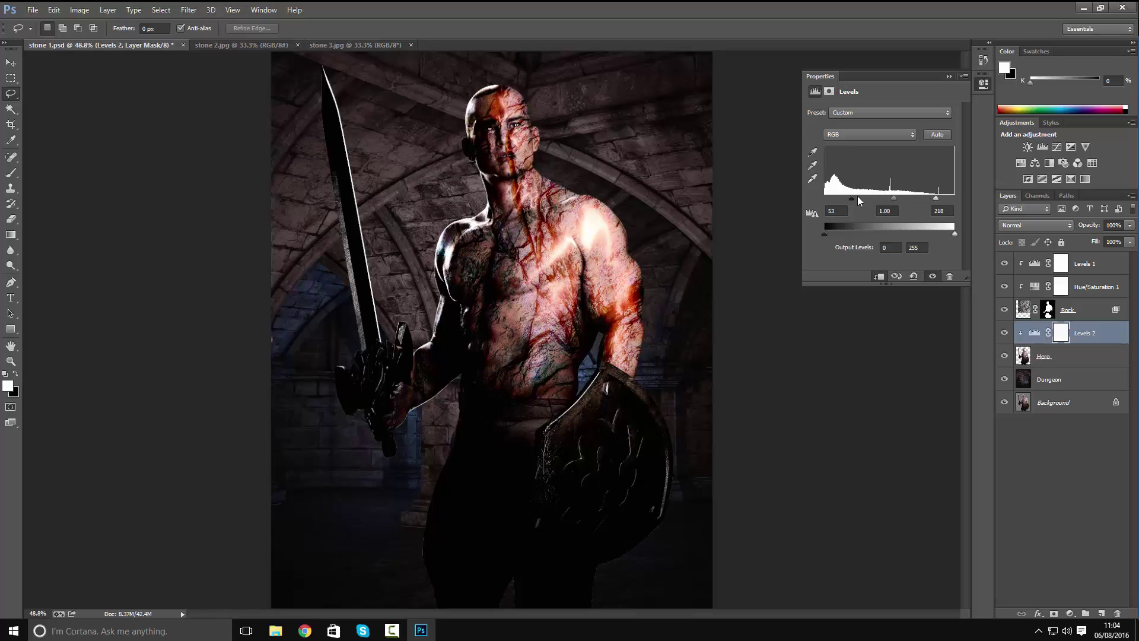
{"action": "mouse_move", "coordinate": [853, 198]}
{"action": "left_mouse_down"}
{"action": "mouse_move", "coordinate": [863, 198]}
{"action": "mouse_move", "coordinate": [845, 199]}
{"action": "left_mouse_up"}
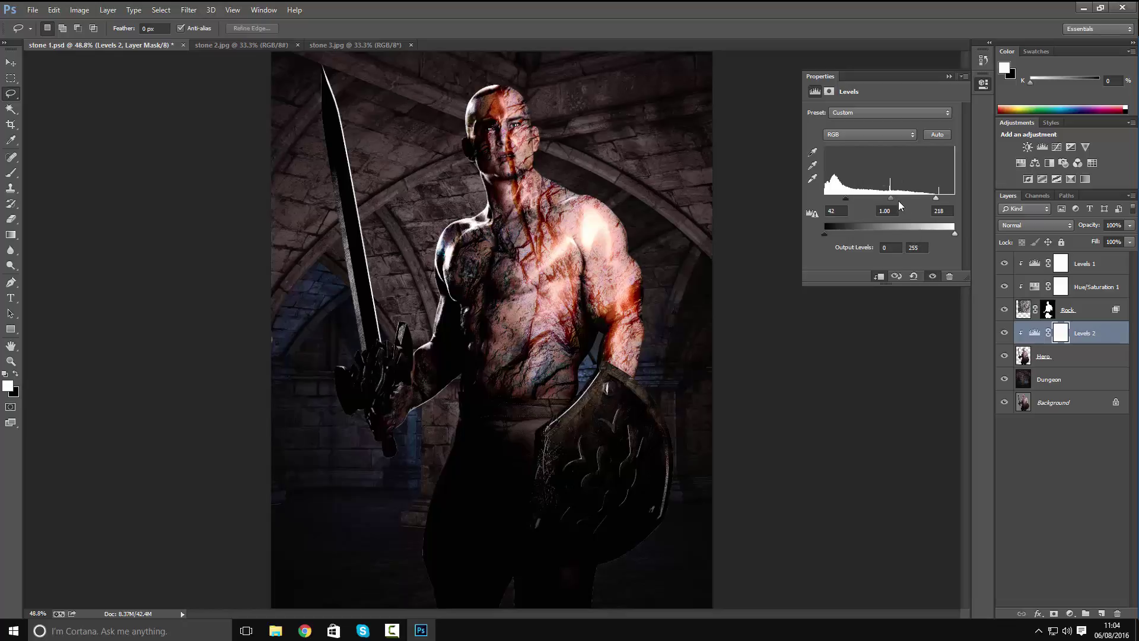
{"action": "left_click_drag", "start_coordinate": [937, 197], "coordinate": [947, 198]}
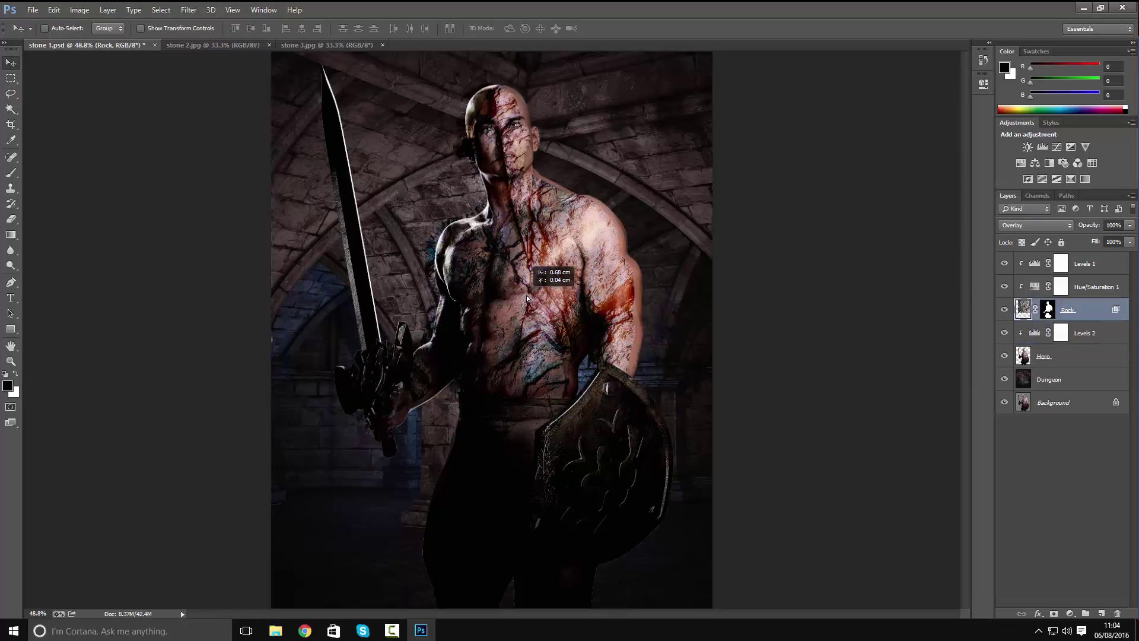
{"action": "left_click_drag", "start_coordinate": [527, 298], "coordinate": [528, 298]}
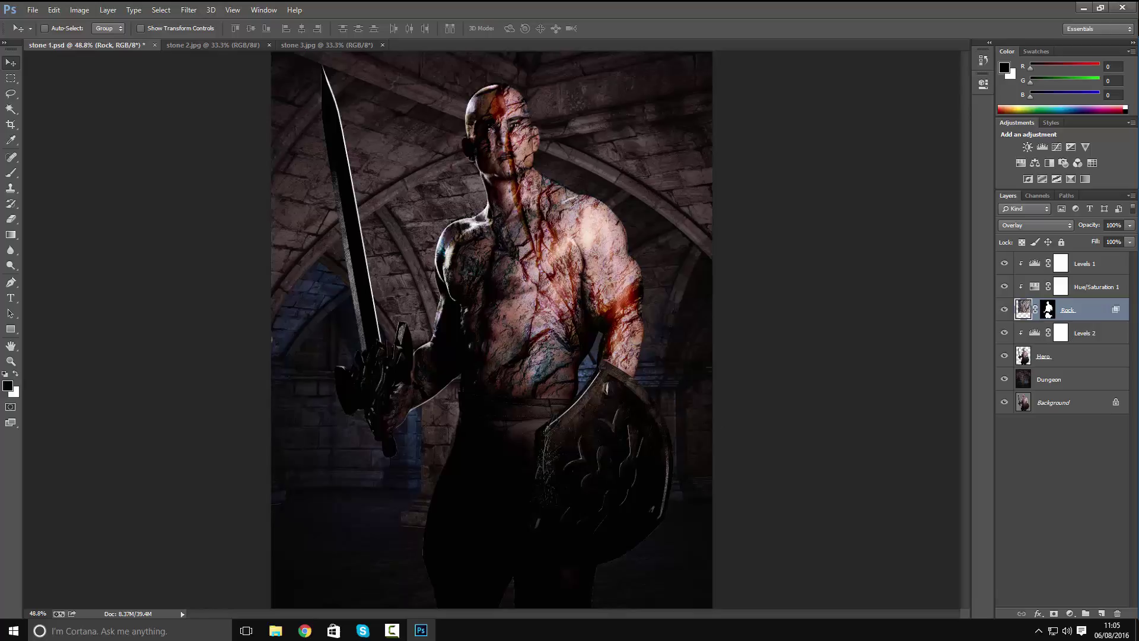
Change Hue/Saturation 1 to Hue -164 and Saturation +15, then collapse the Properties panel.
{"action": "left_click", "coordinate": [1102, 291]}
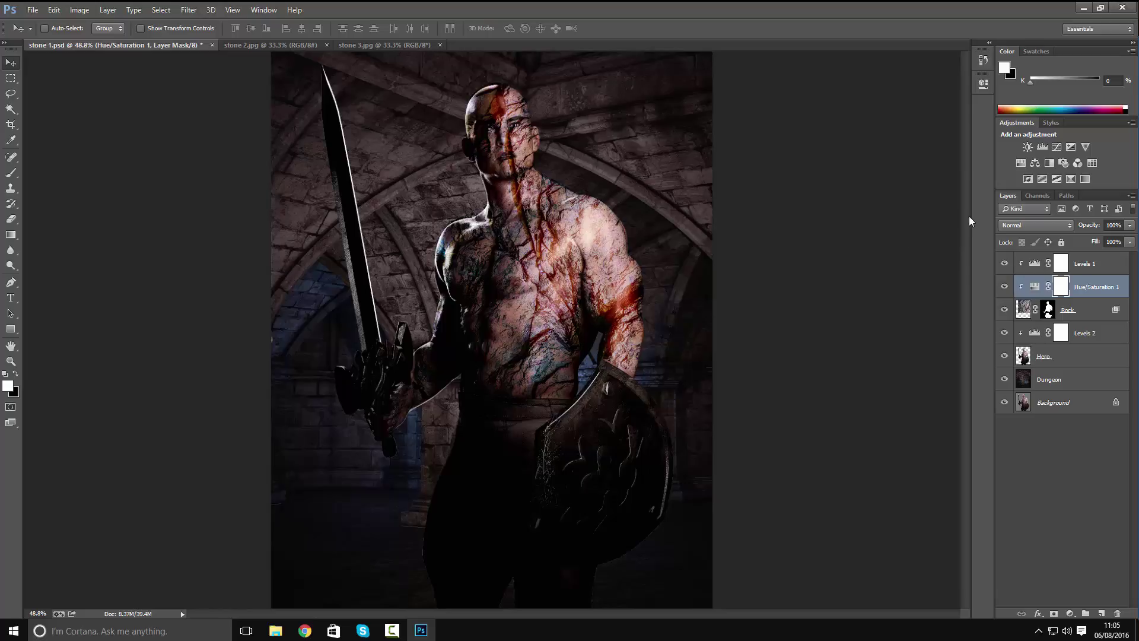
{"action": "double_click", "coordinate": [1061, 287]}
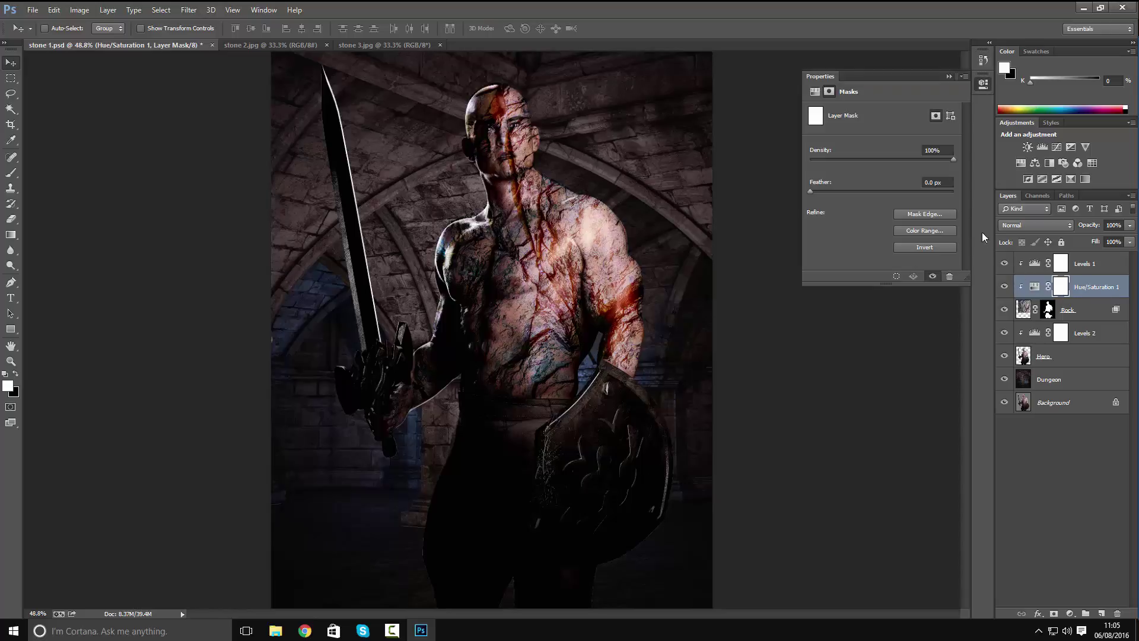
{"action": "left_click", "coordinate": [1034, 286]}
{"action": "left_click_drag", "start_coordinate": [954, 157], "coordinate": [813, 168]}
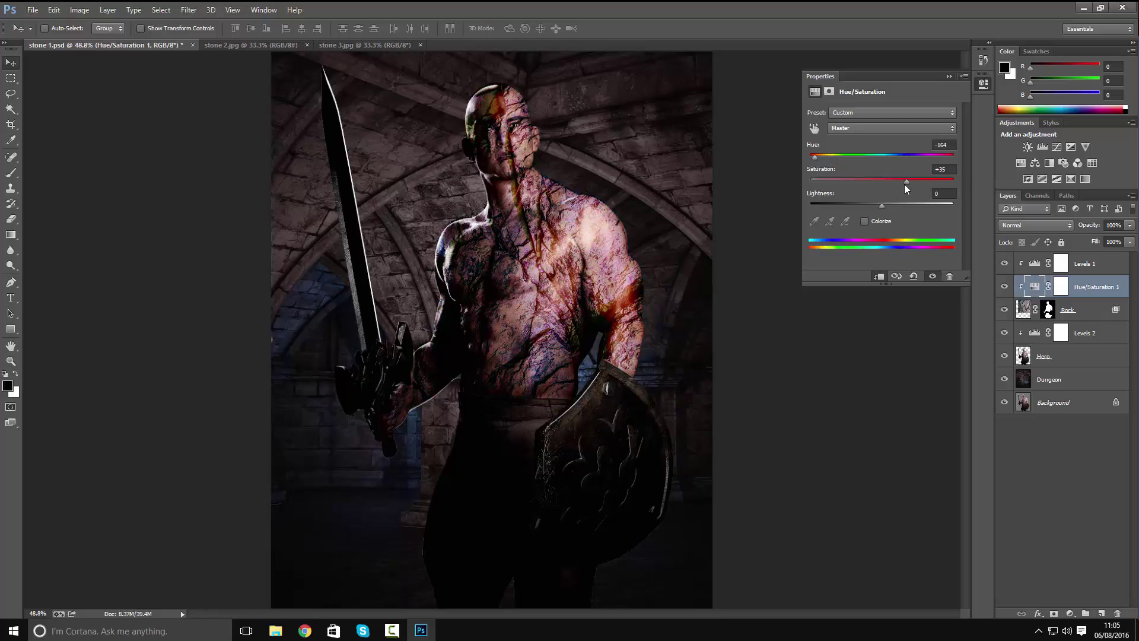
{"action": "left_click", "coordinate": [928, 181]}
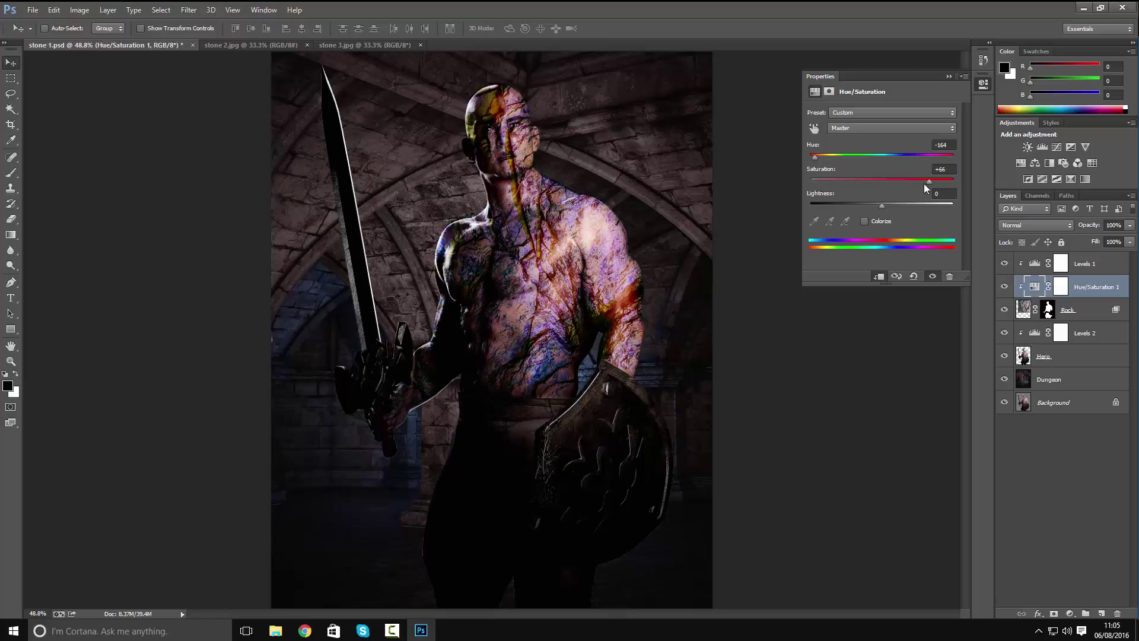
{"action": "left_click_drag", "start_coordinate": [875, 185], "coordinate": [893, 186]}
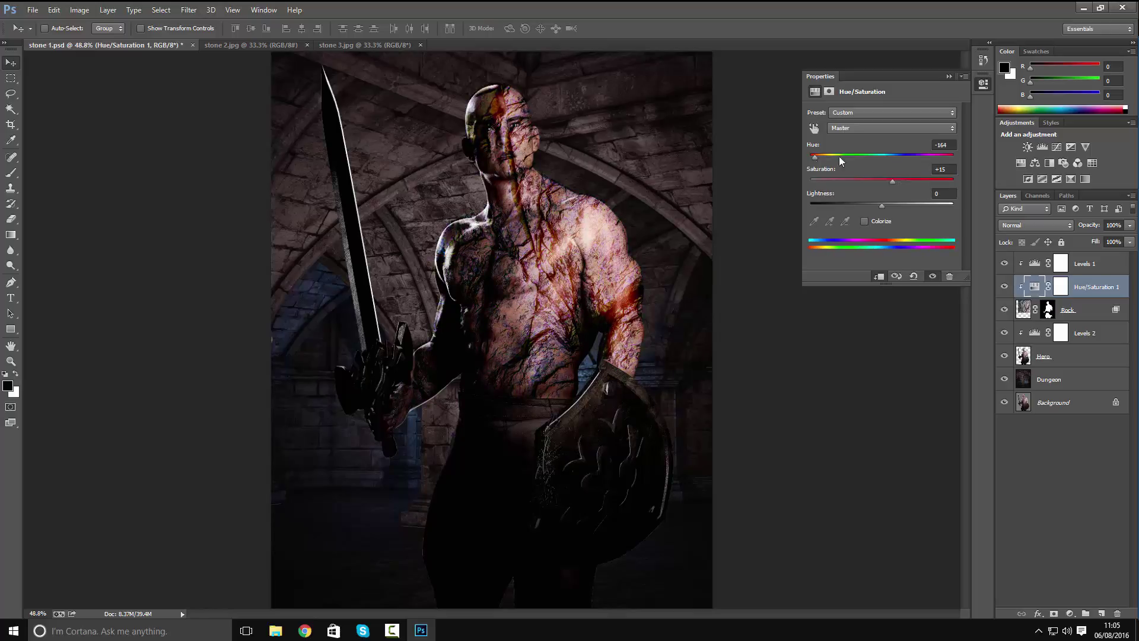
{"action": "left_click", "coordinate": [948, 76]}
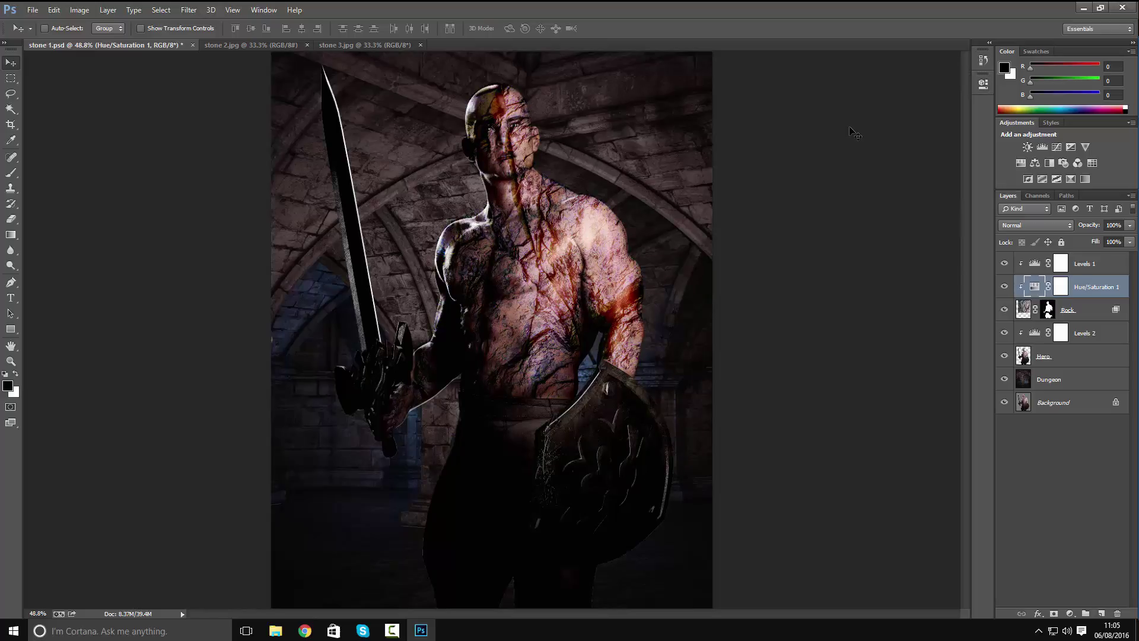